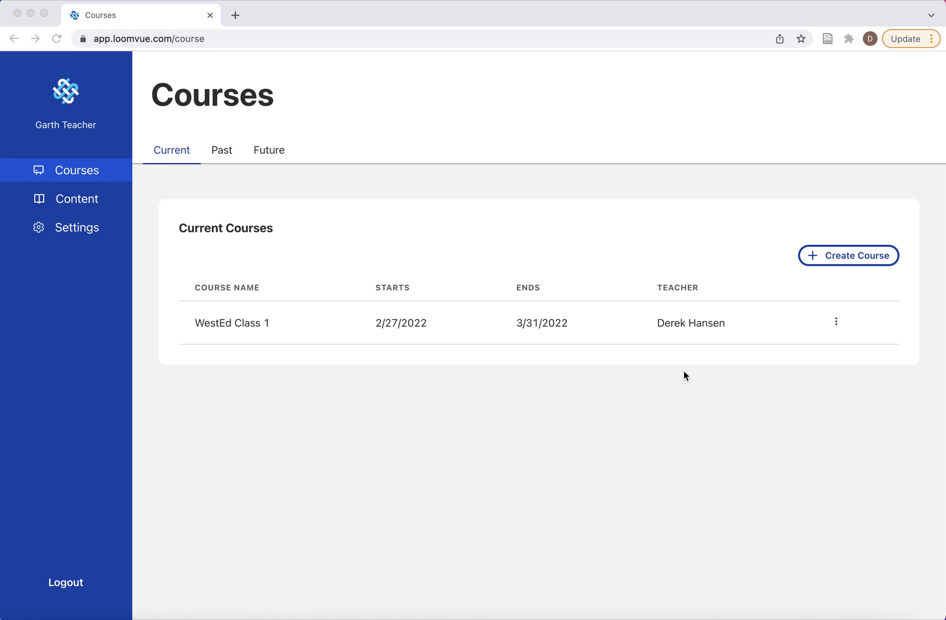
# Step: View the fields of the new-course form and close it without creating a course
pyautogui.click(841, 258)
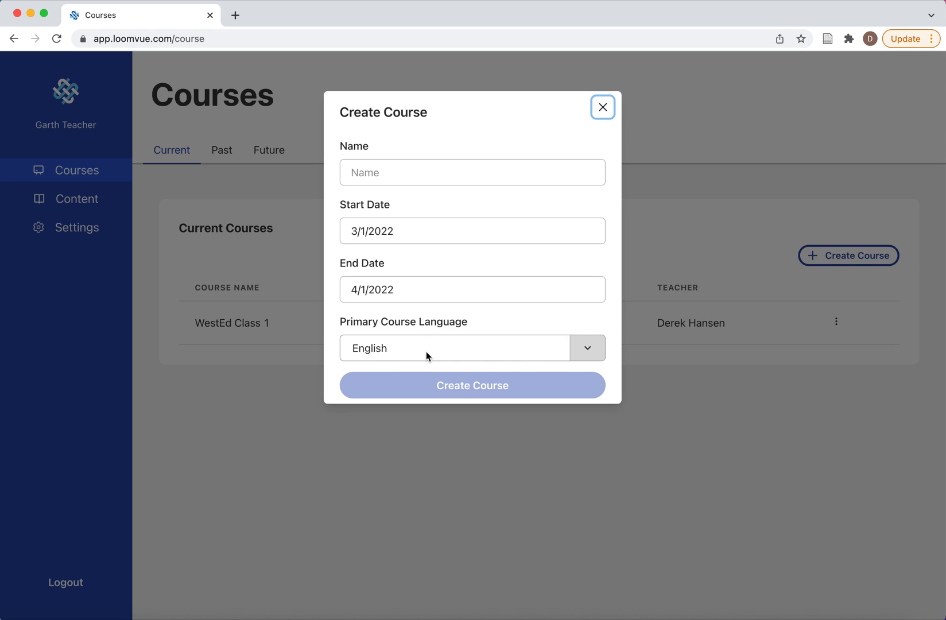
pyautogui.click(602, 108)
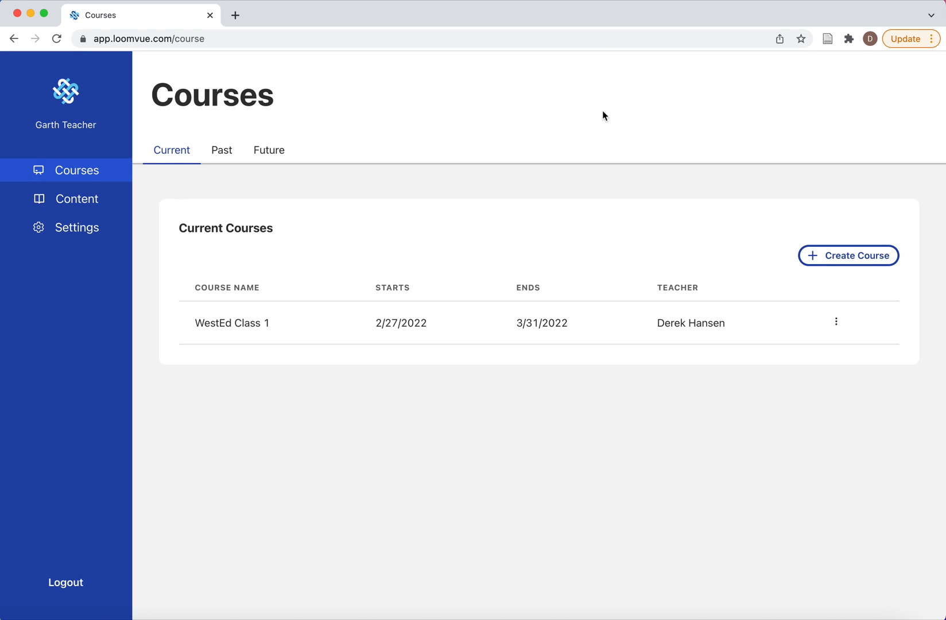
# Step: Open the student's progress page in WestEd Class 1 and view the available data metrics, keeping Read Time selected
pyautogui.click(250, 325)
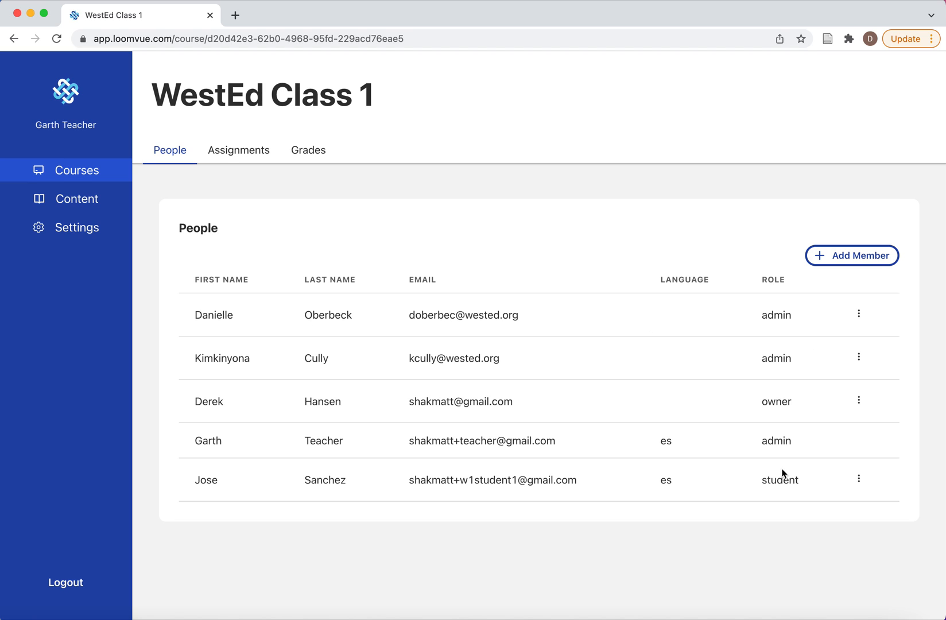
pyautogui.click(207, 482)
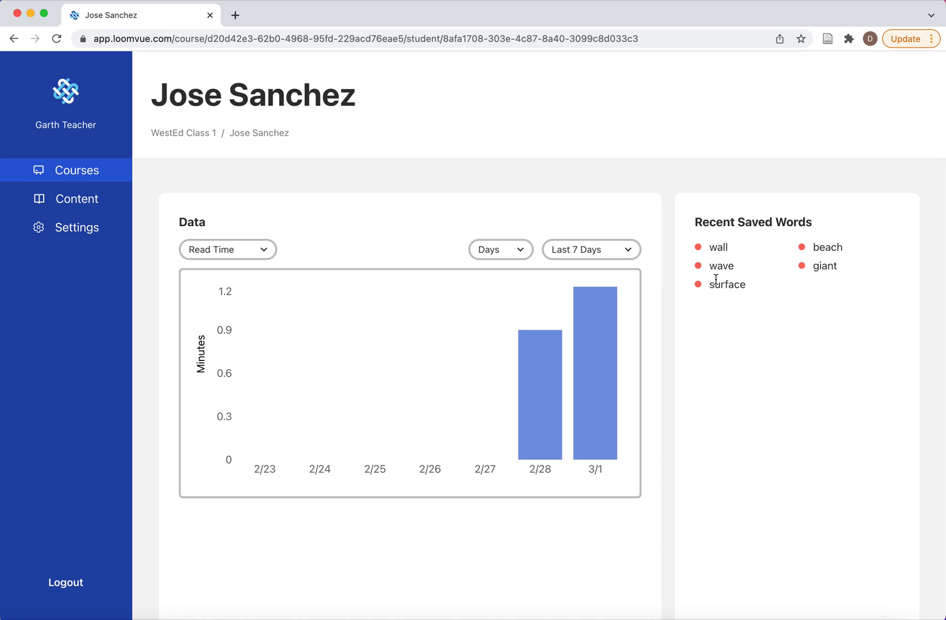
pyautogui.click(264, 250)
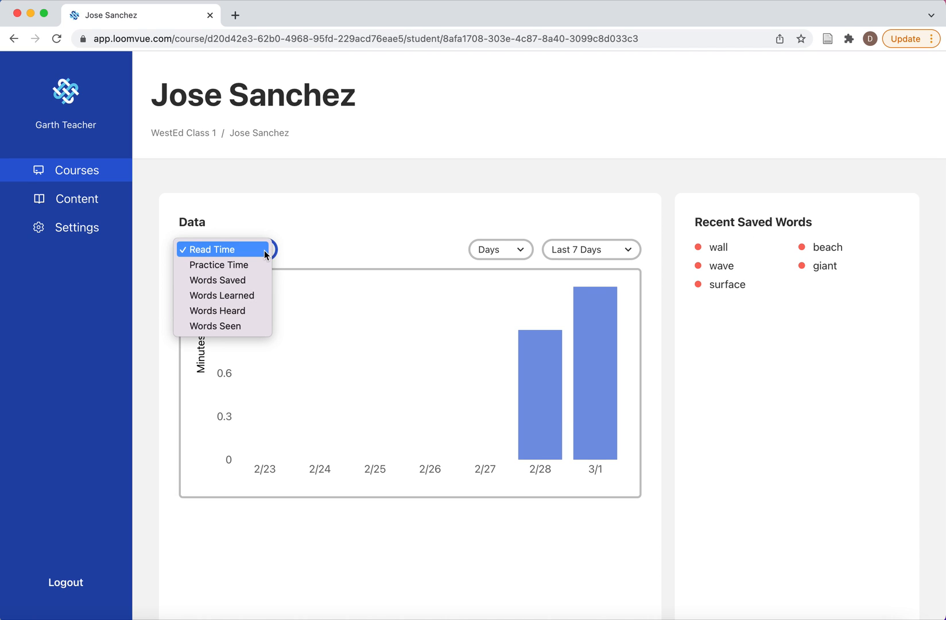
pyautogui.click(230, 249)
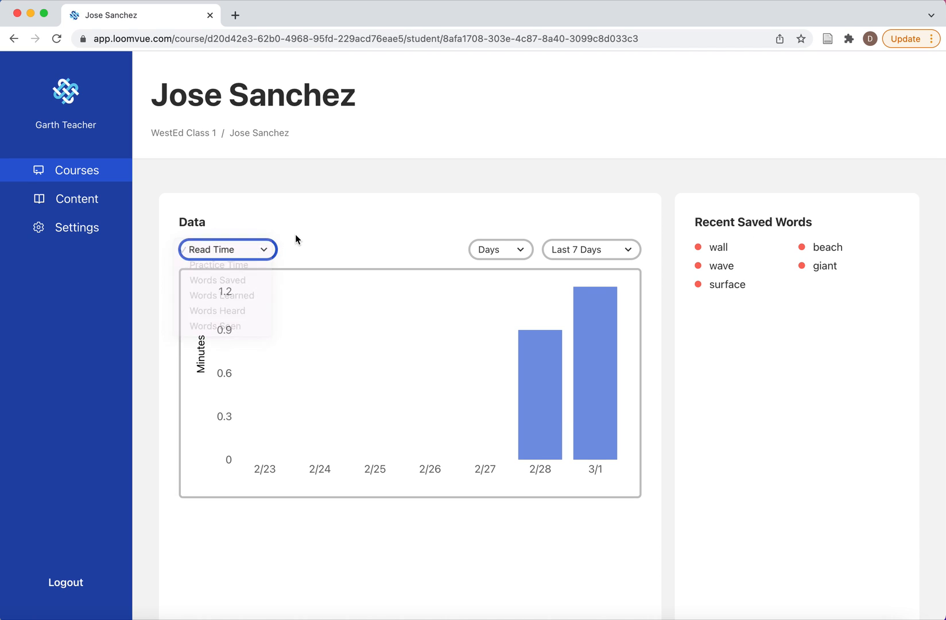
# Step: Open the student's submitted Tsunami assignment for grading
pyautogui.scroll(-15, 695, 469)
pyautogui.scroll(5, 695, 468)
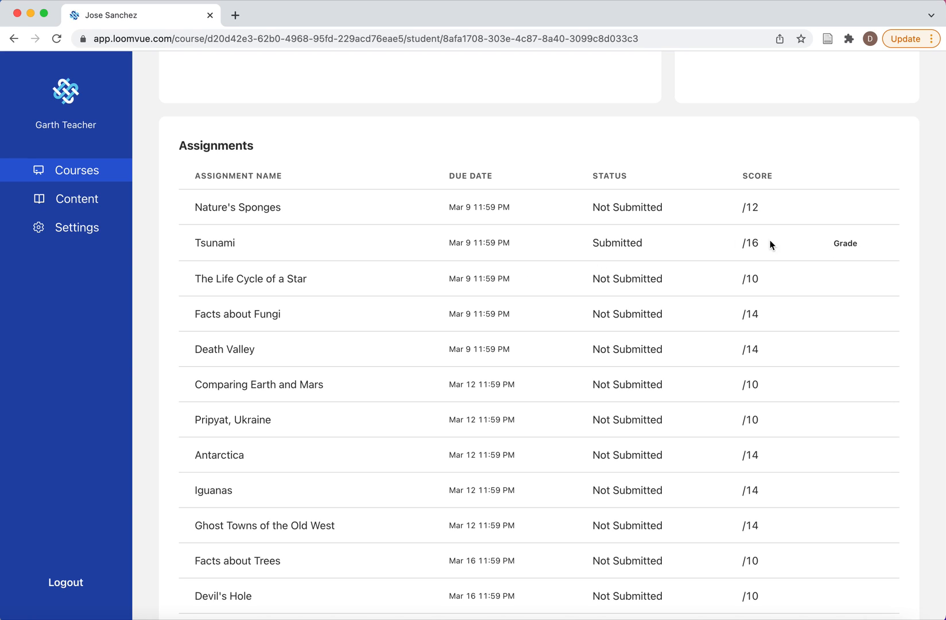
pyautogui.click(845, 243)
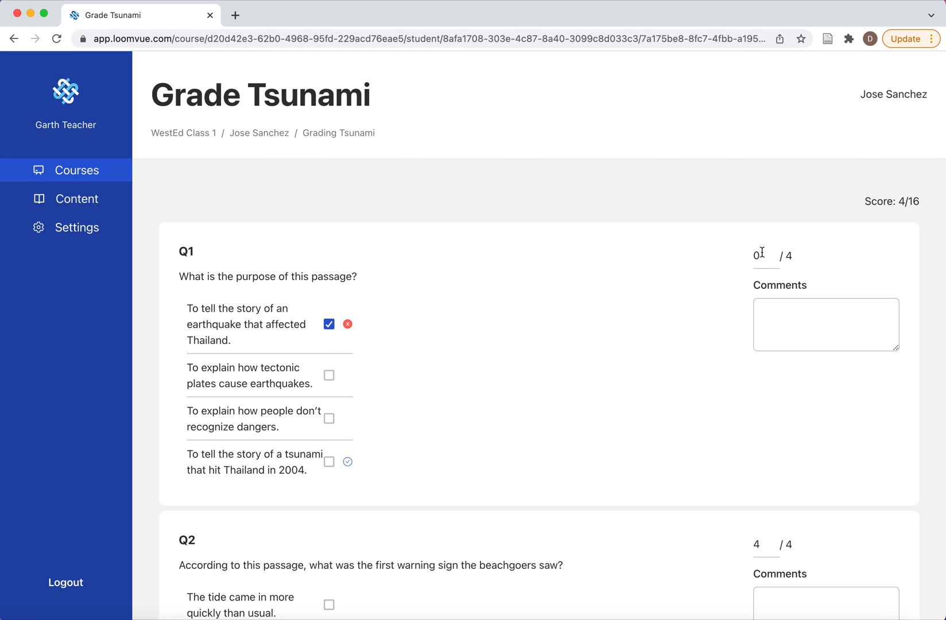
# Step: Give the student's free-response answer to Q4 a score of 4 with the comment "Great job!" and submit the grades
pyautogui.scroll(-3, 760, 418)
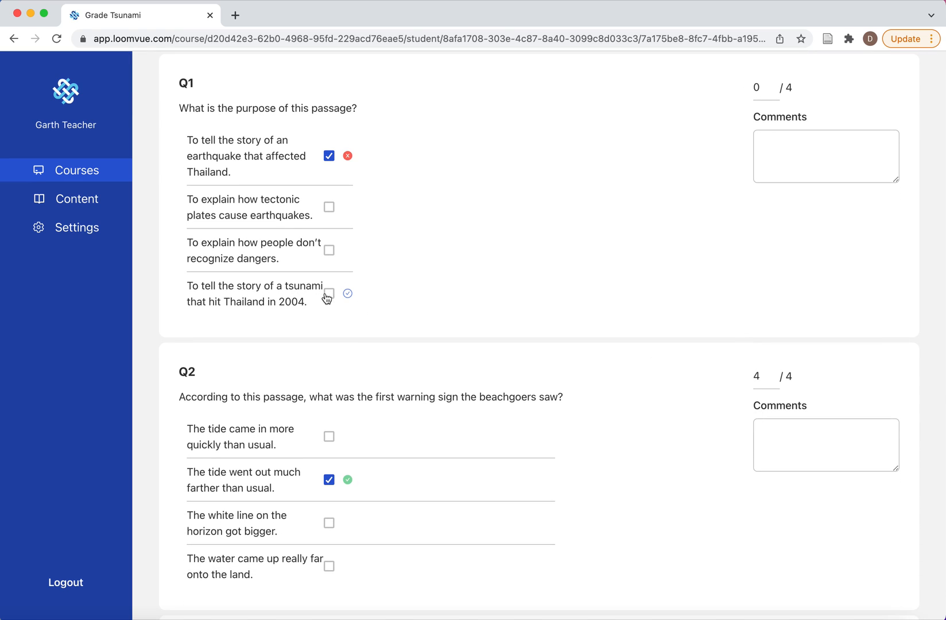
pyautogui.scroll(-1, 727, 476)
pyautogui.scroll(-7, 727, 476)
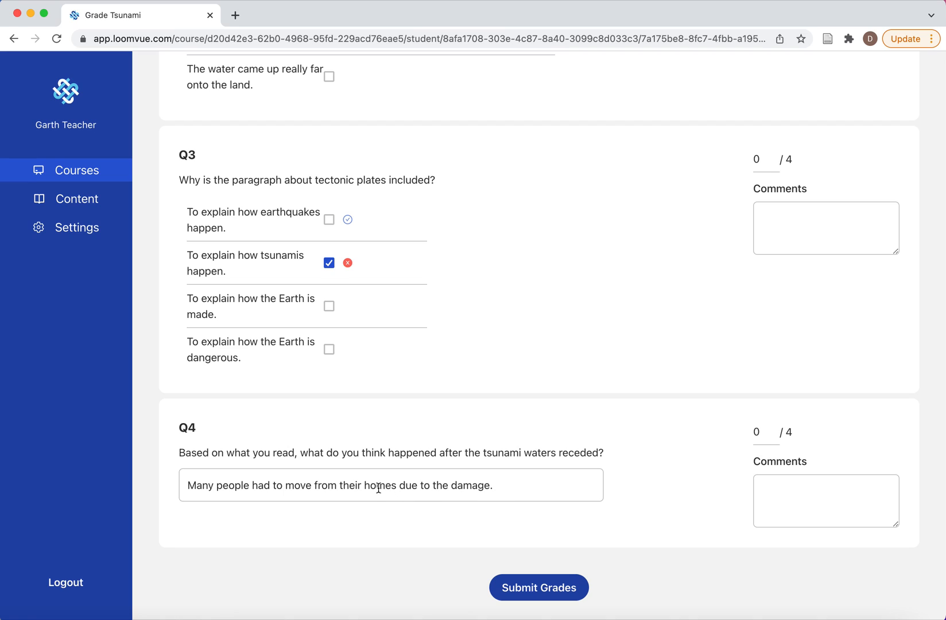
pyautogui.click(788, 492)
pyautogui.write('Great ')
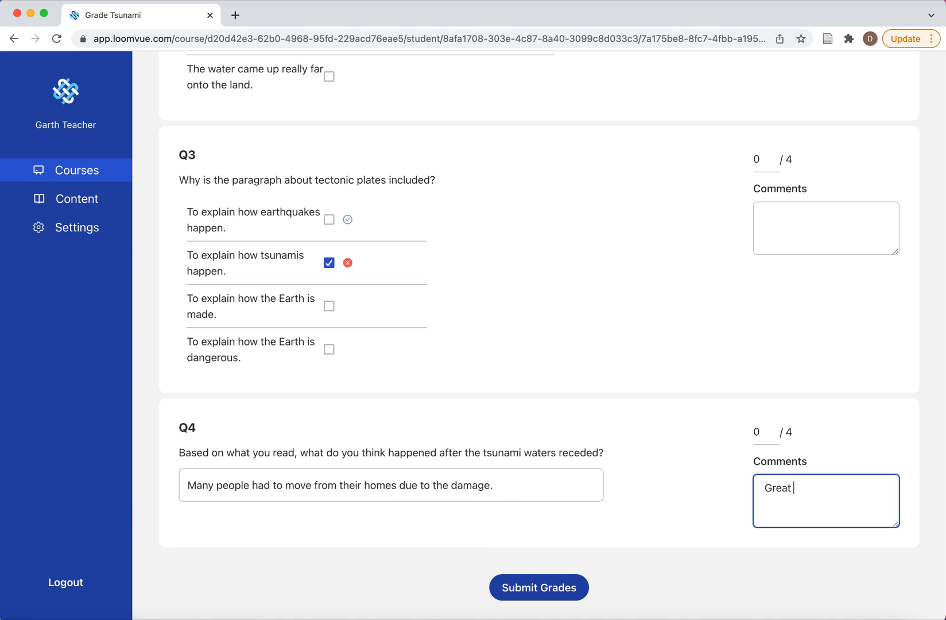
pyautogui.write('job!')
pyautogui.click(758, 432)
pyautogui.write('4')
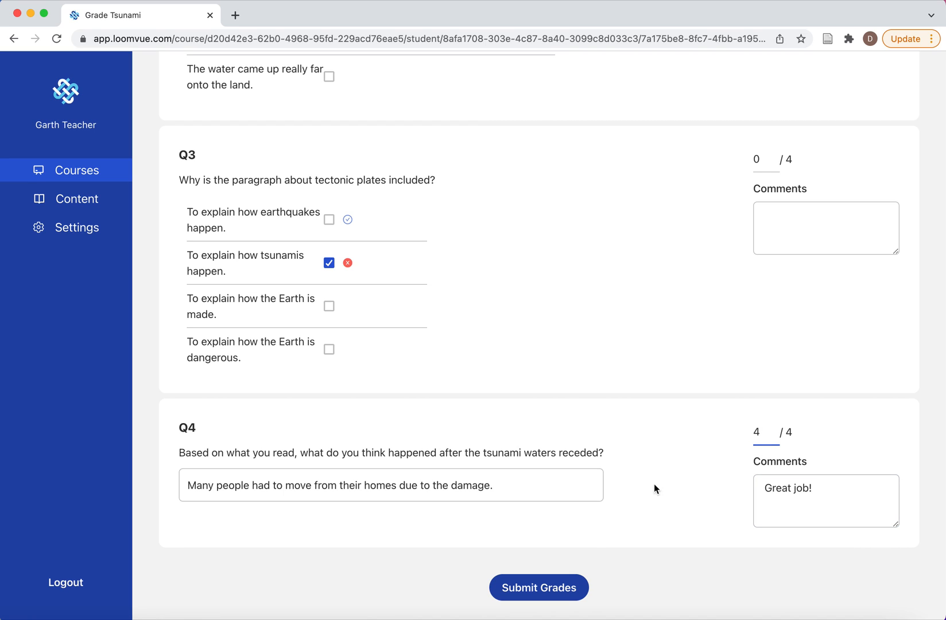
pyautogui.click(551, 591)
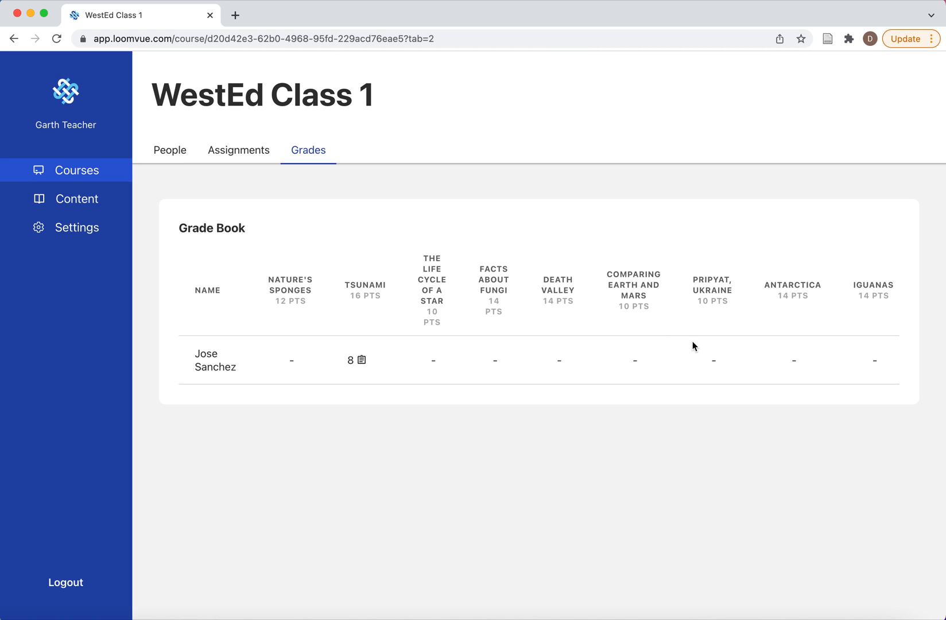
# Step: Look across the grade book of WestEd Class 1 and browse its full list of assignments
pyautogui.hscroll(6, 692, 342)
pyautogui.hscroll(-6, 692, 346)
pyautogui.click(242, 155)
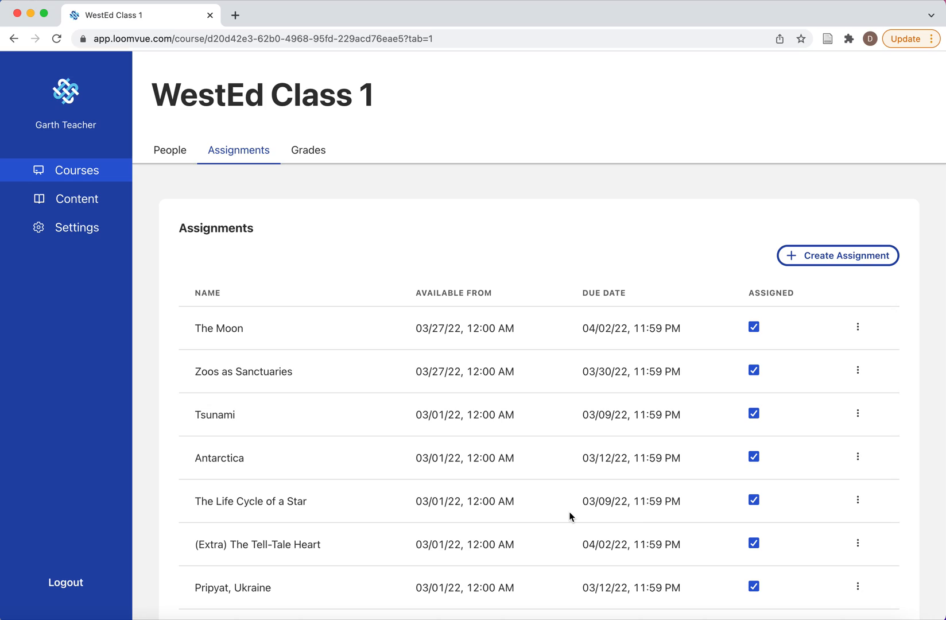
pyautogui.scroll(-1, 570, 512)
pyautogui.scroll(-15, 569, 515)
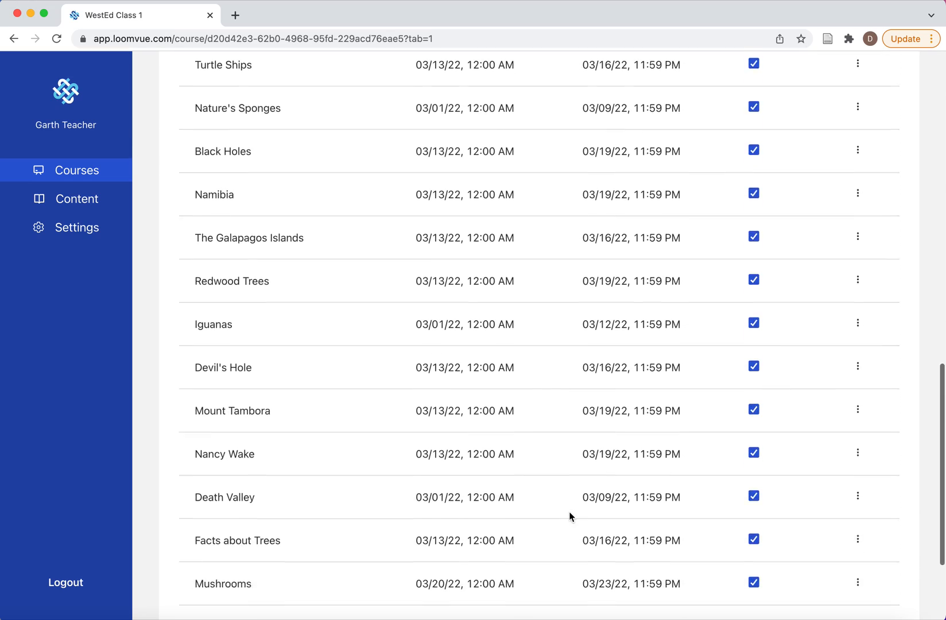
pyautogui.scroll(-3, 569, 512)
pyautogui.scroll(20, 569, 512)
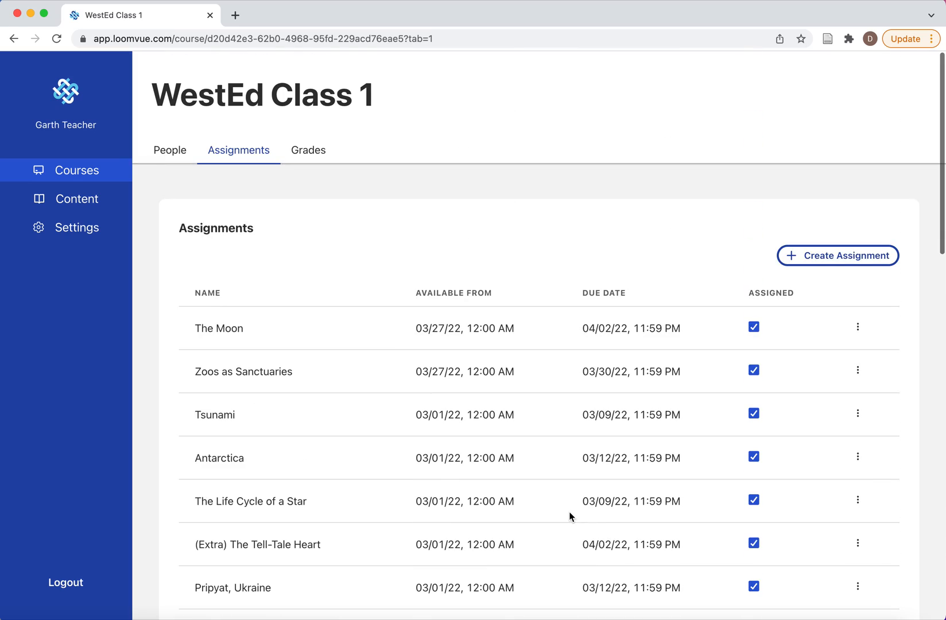
# Step: Open The Moon assignment, review its reading and questions, and update it as assigned to everyone
pyautogui.click(226, 330)
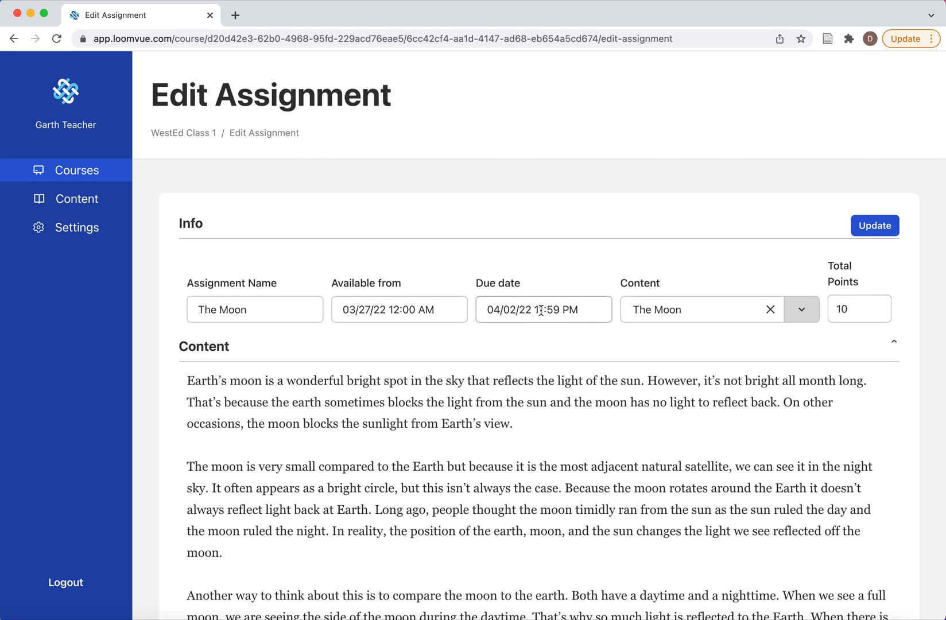
pyautogui.scroll(-5, 506, 442)
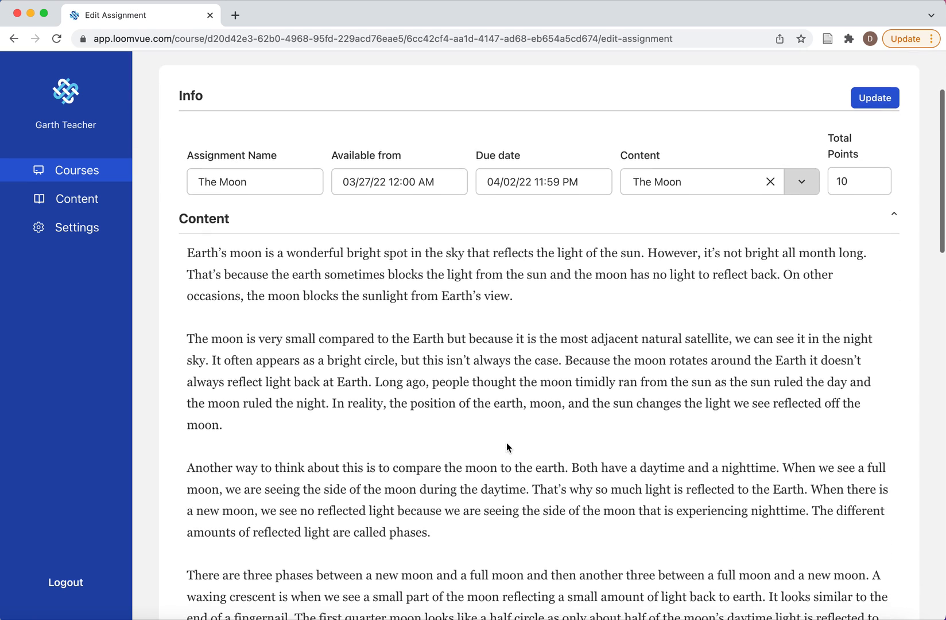
pyautogui.scroll(-12, 506, 442)
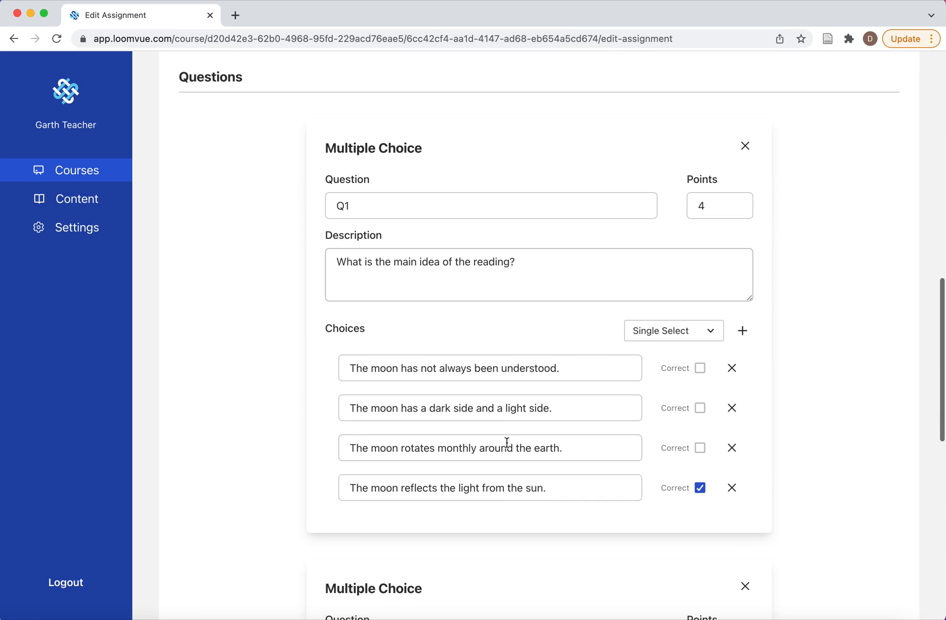
pyautogui.scroll(-5, 505, 390)
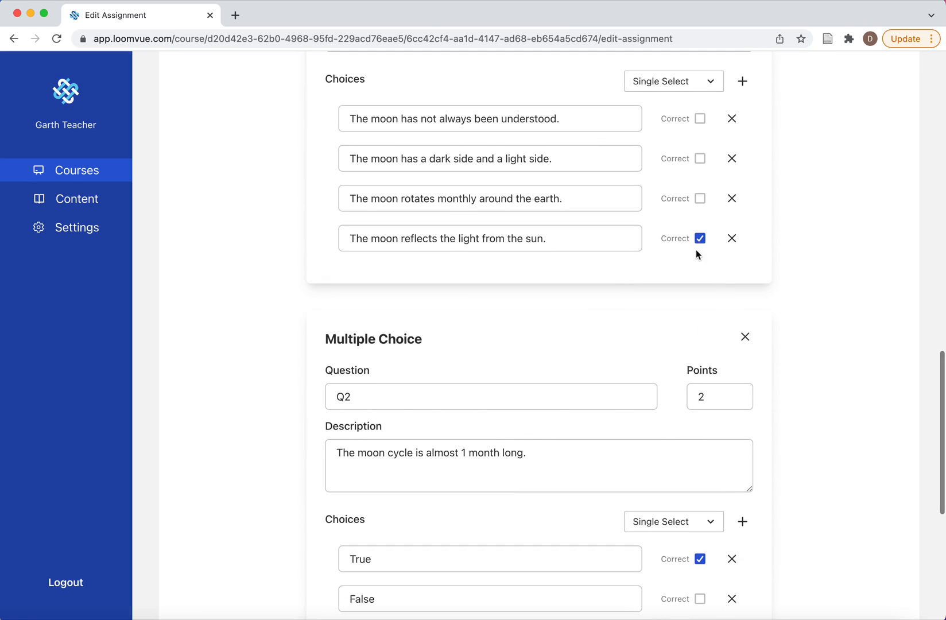
pyautogui.scroll(-7, 618, 439)
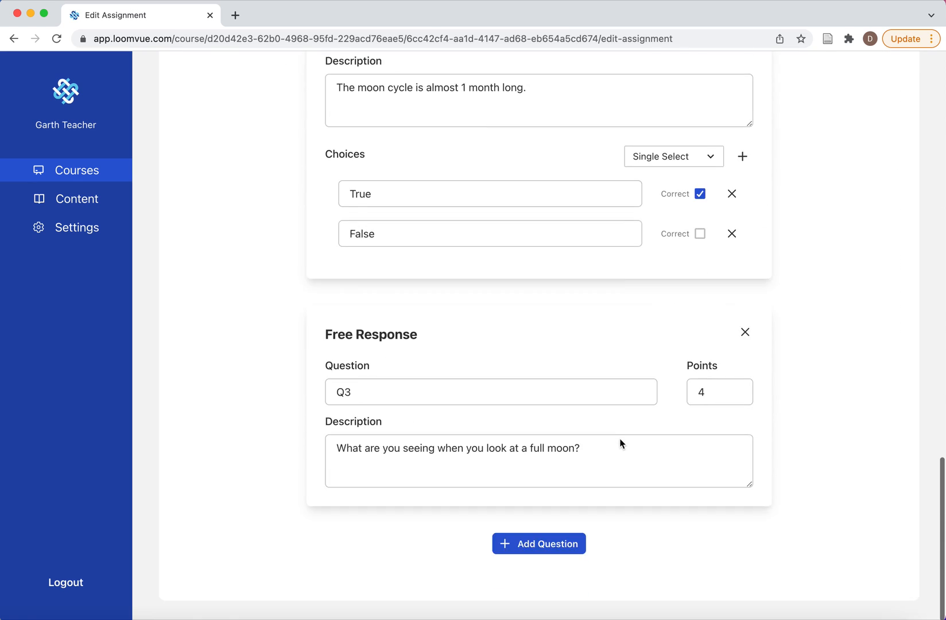
pyautogui.scroll(20, 618, 439)
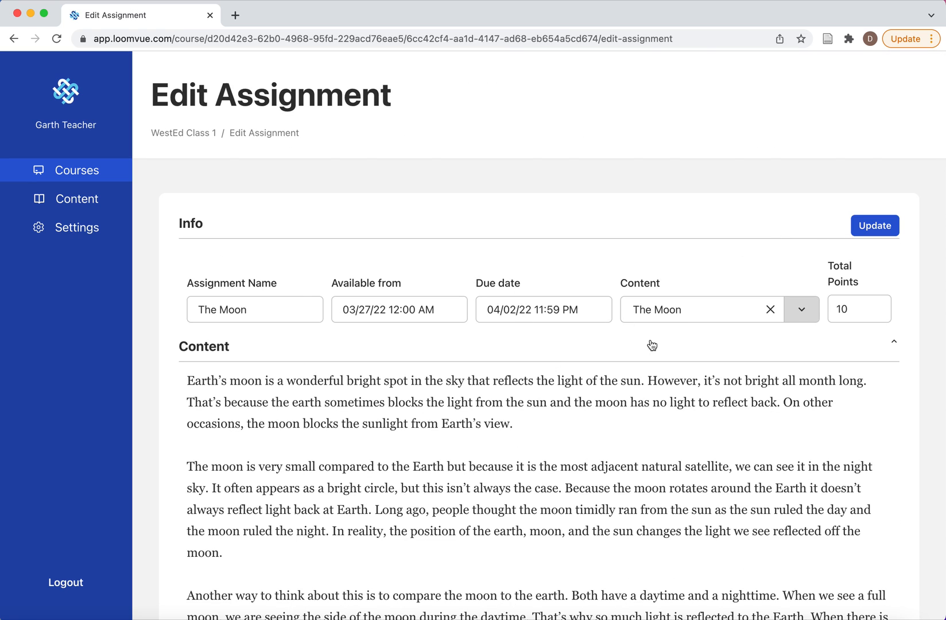
pyautogui.click(869, 228)
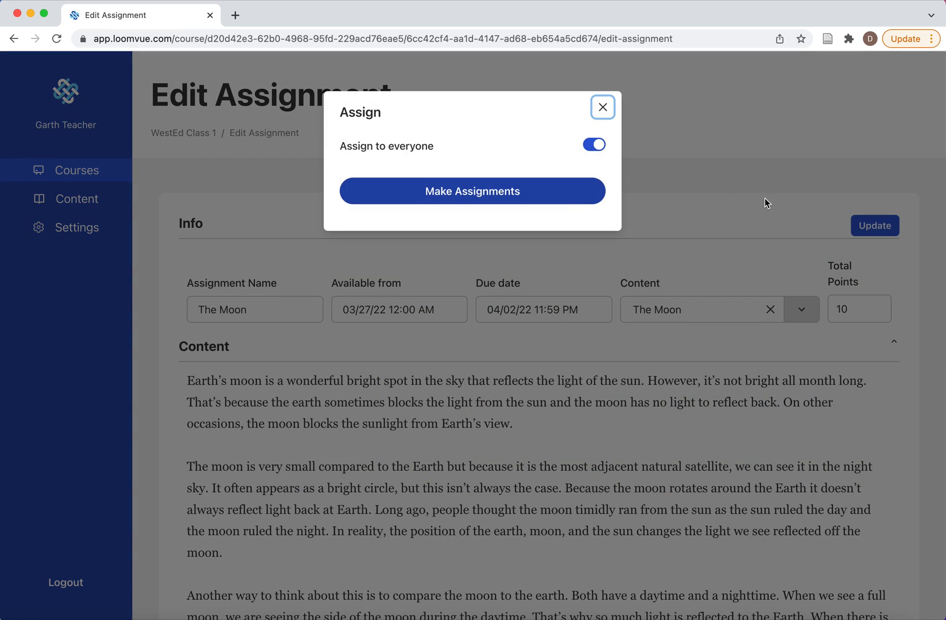
pyautogui.click(472, 192)
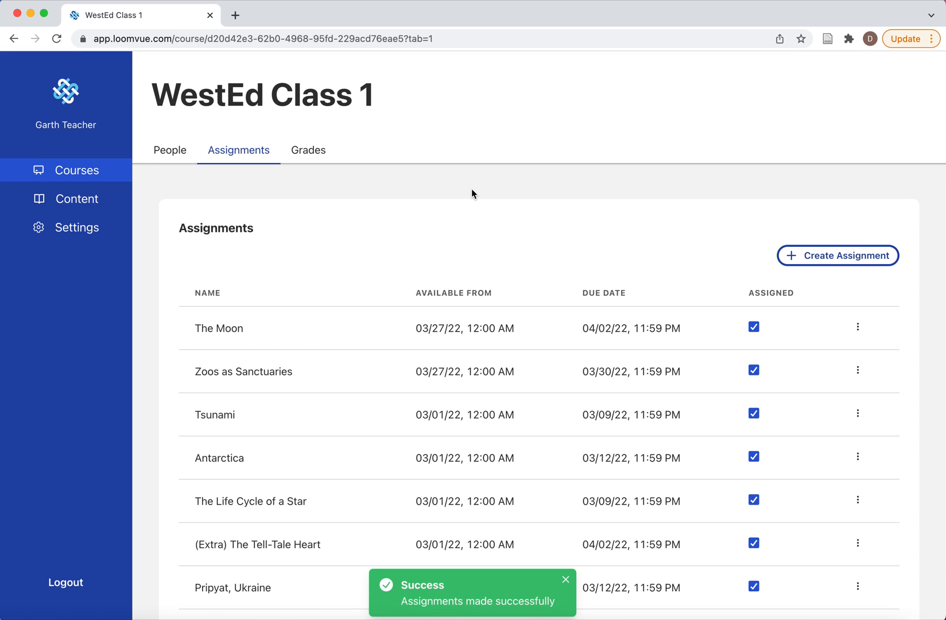
# Step: Create a new content item titled "Test"
pyautogui.click(179, 153)
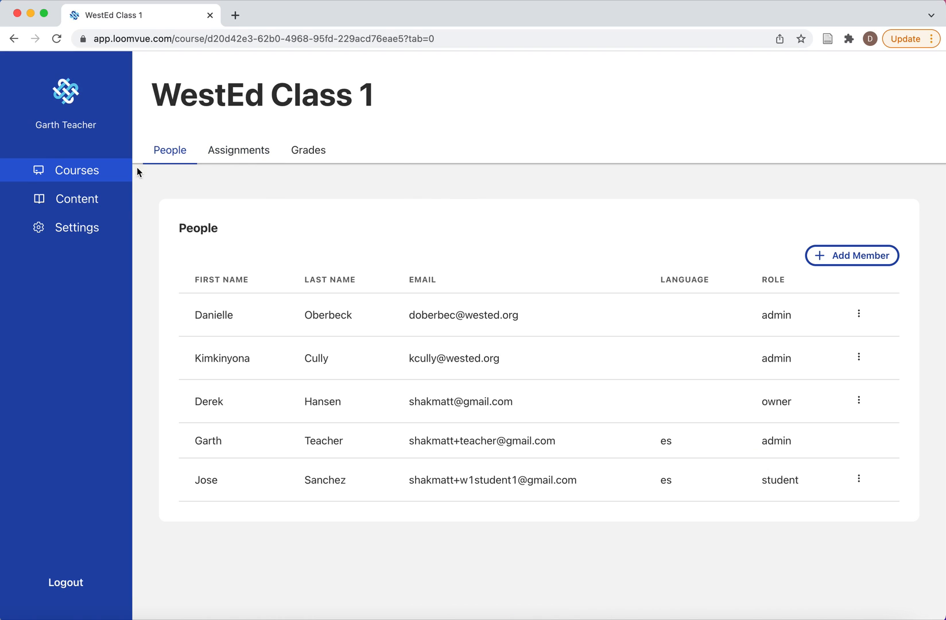
pyautogui.click(90, 204)
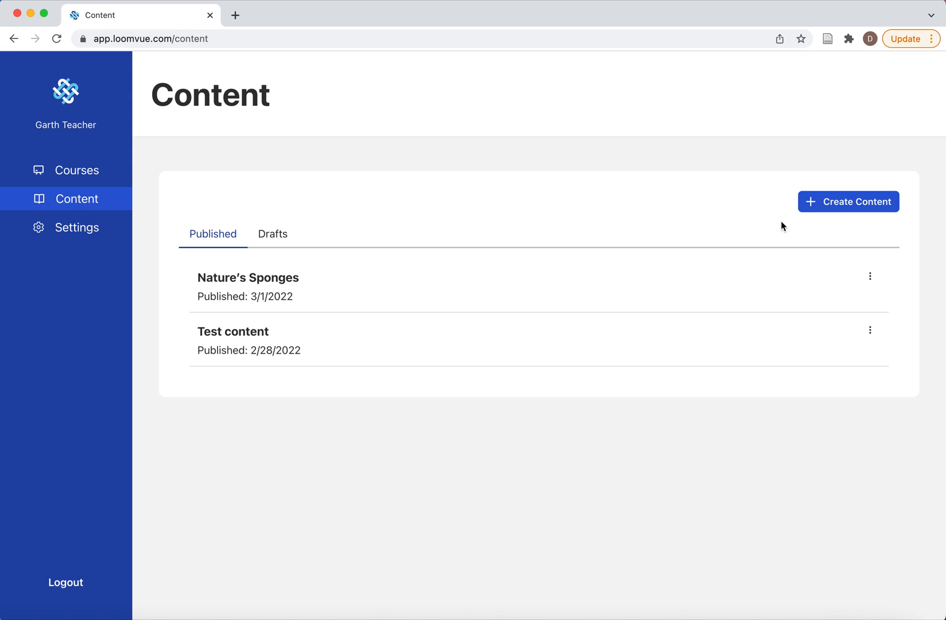
pyautogui.click(852, 206)
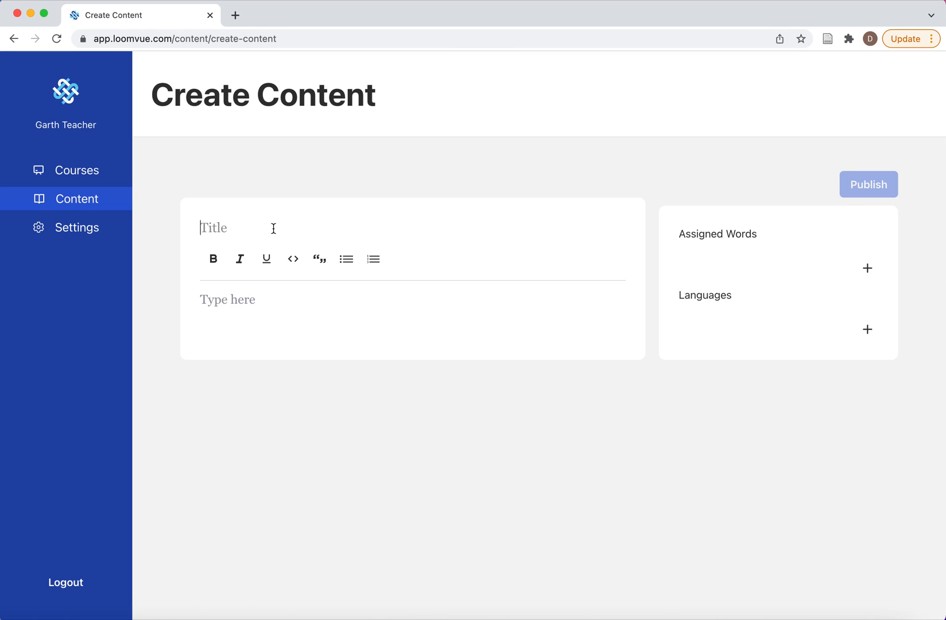
pyautogui.write('Test')
# Step: Enter "Here is a test sentence." as the body text of the Test content
pyautogui.click(257, 301)
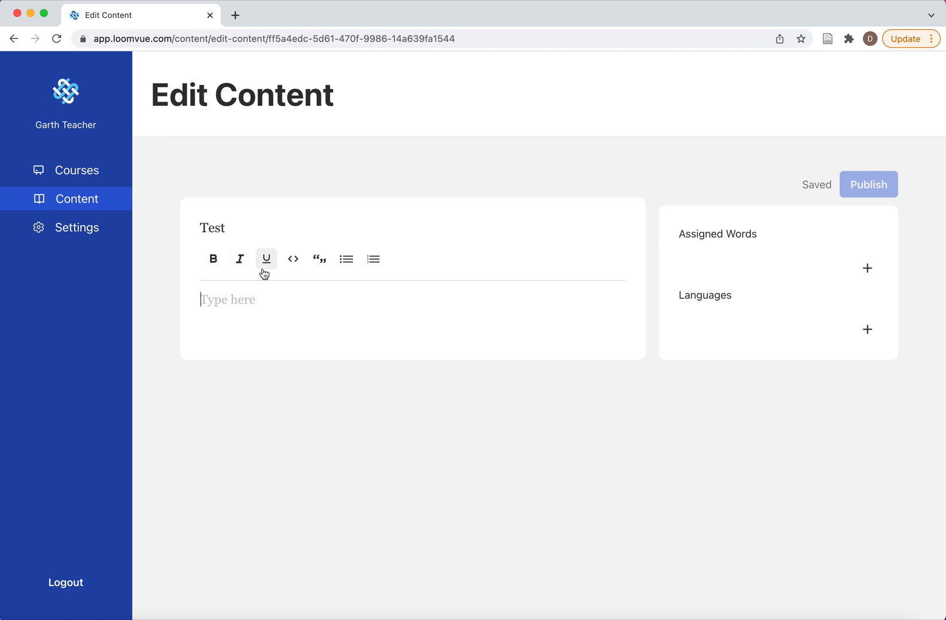
pyautogui.write('Here is a test stenen')
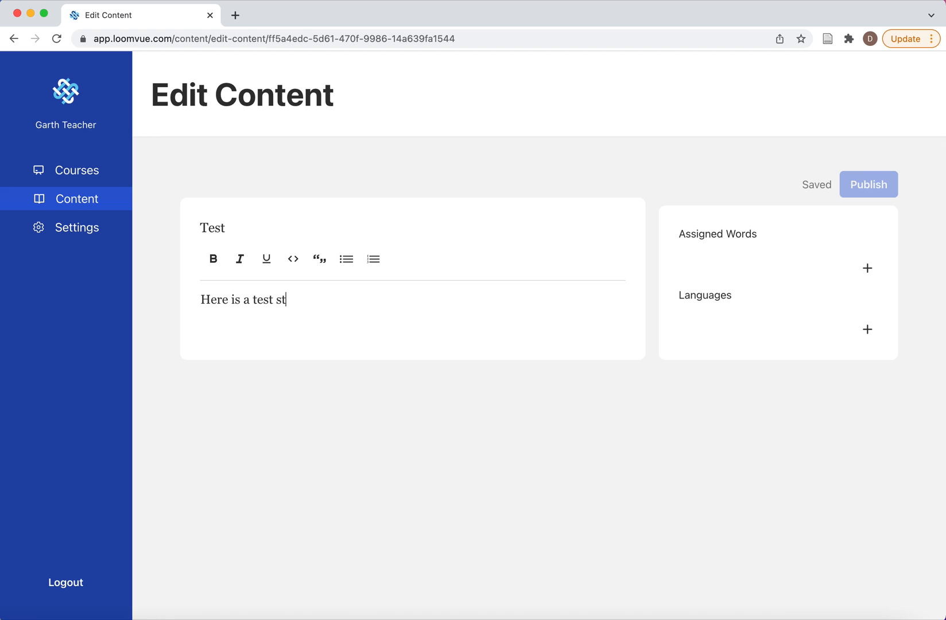
pyautogui.press('BackSpace')
pyautogui.press('BackSpace')
pyautogui.press('BackSpace')
pyautogui.press('BackSpace')
pyautogui.press('BackSpace')
pyautogui.write('entence.')
# Step: Add "test" and "sentence" as assigned words for the content
pyautogui.click(867, 268)
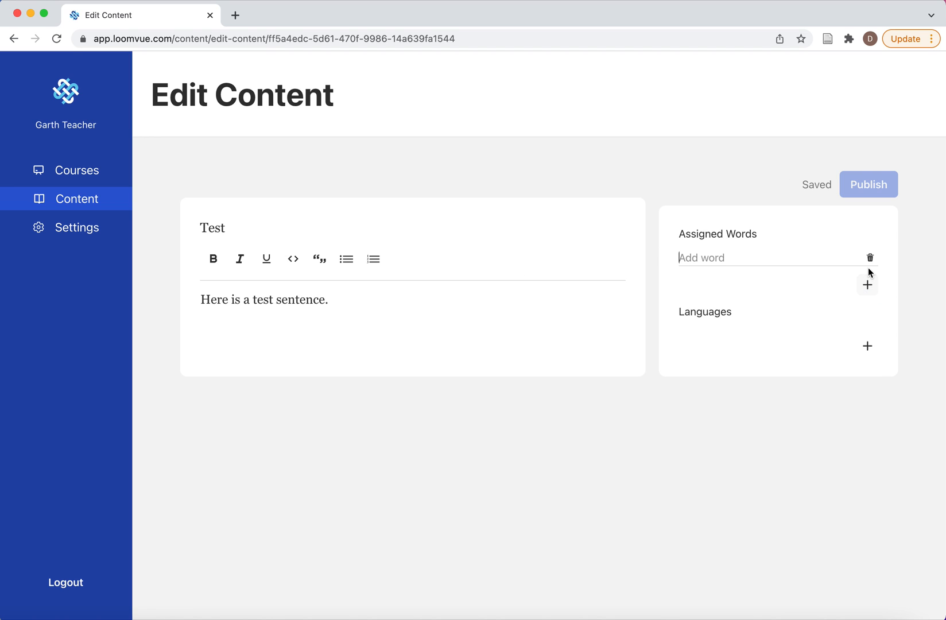
pyautogui.write('test')
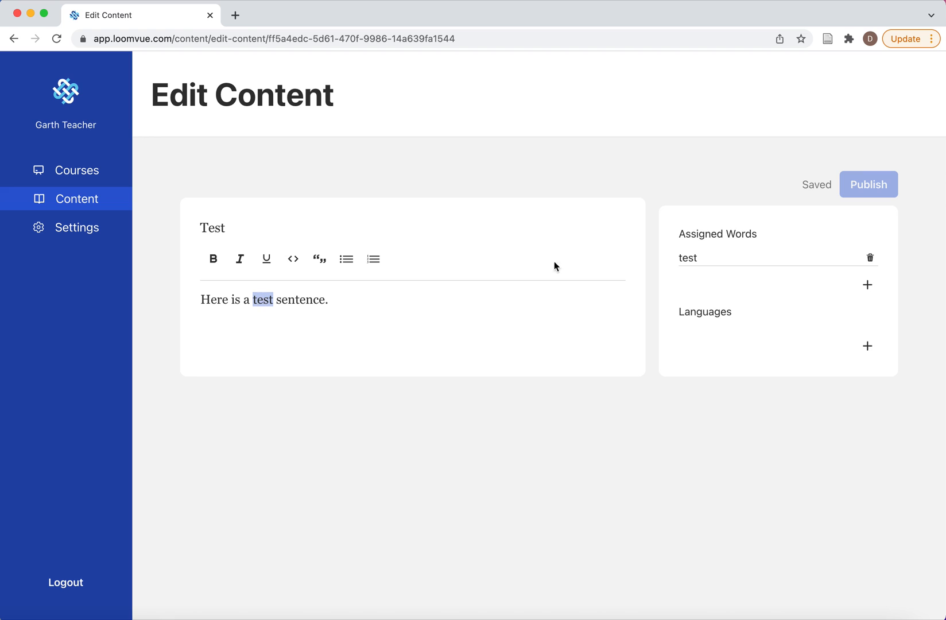
pyautogui.click(867, 285)
pyautogui.write('stenence')
pyautogui.press('BackSpace')
pyautogui.press('BackSpace')
pyautogui.press('BackSpace')
pyautogui.press('BackSpace')
pyautogui.press('BackSpace')
pyautogui.press('BackSpace')
pyautogui.press('BackSpace')
pyautogui.write('entence')
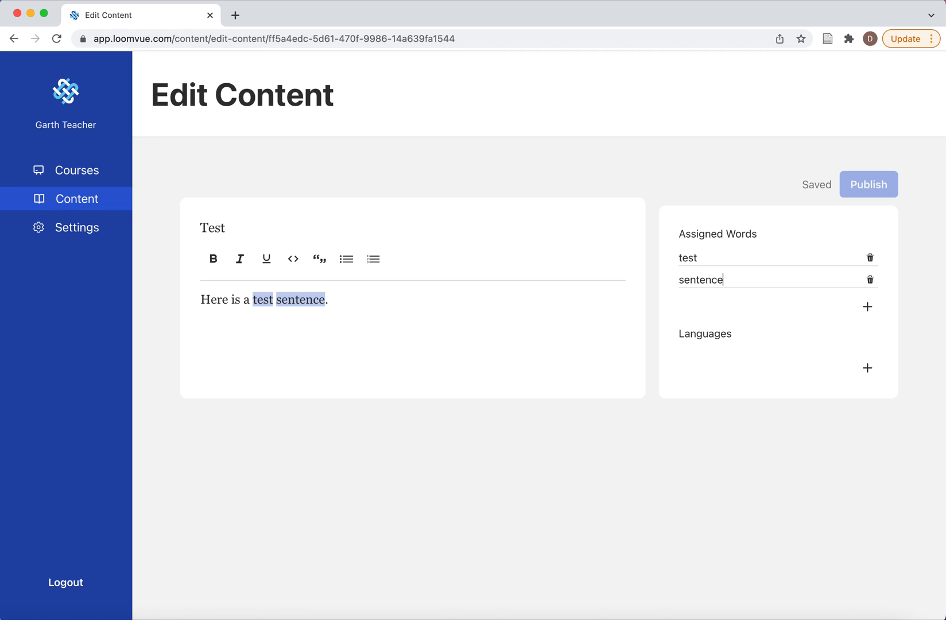
# Step: Add Español as a language for the content
pyautogui.click(867, 374)
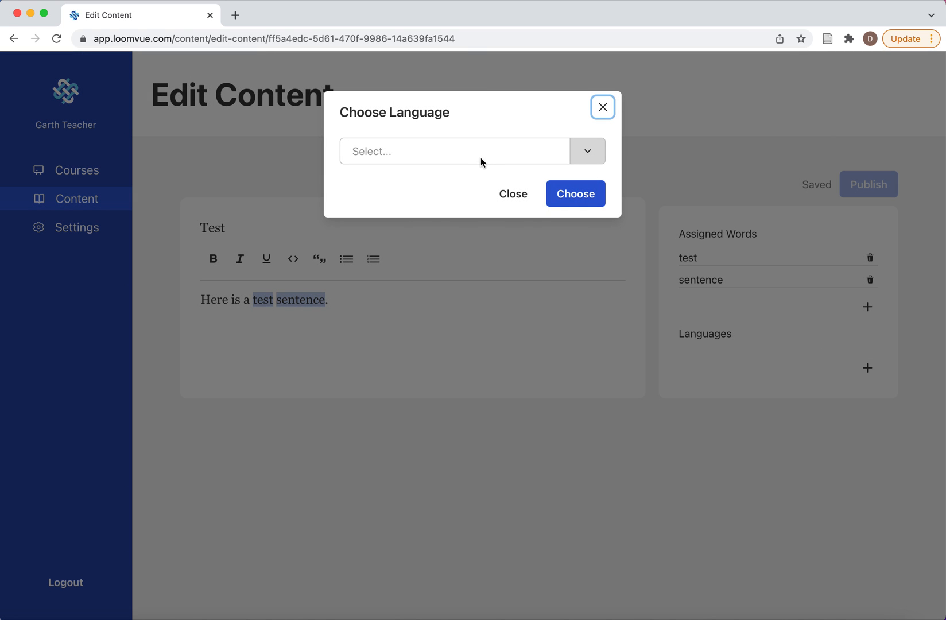
pyautogui.click(480, 156)
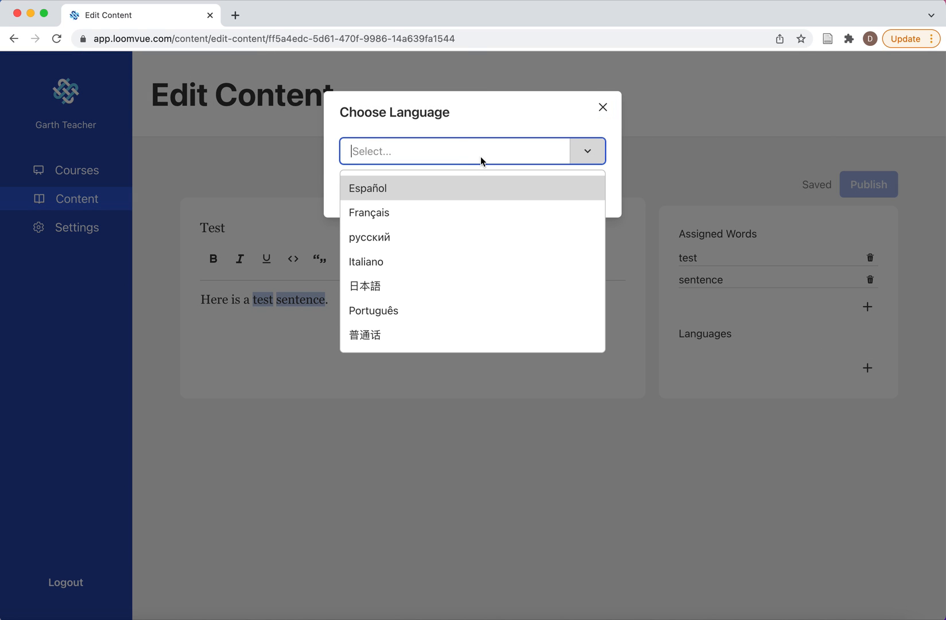
pyautogui.click(389, 189)
pyautogui.click(582, 199)
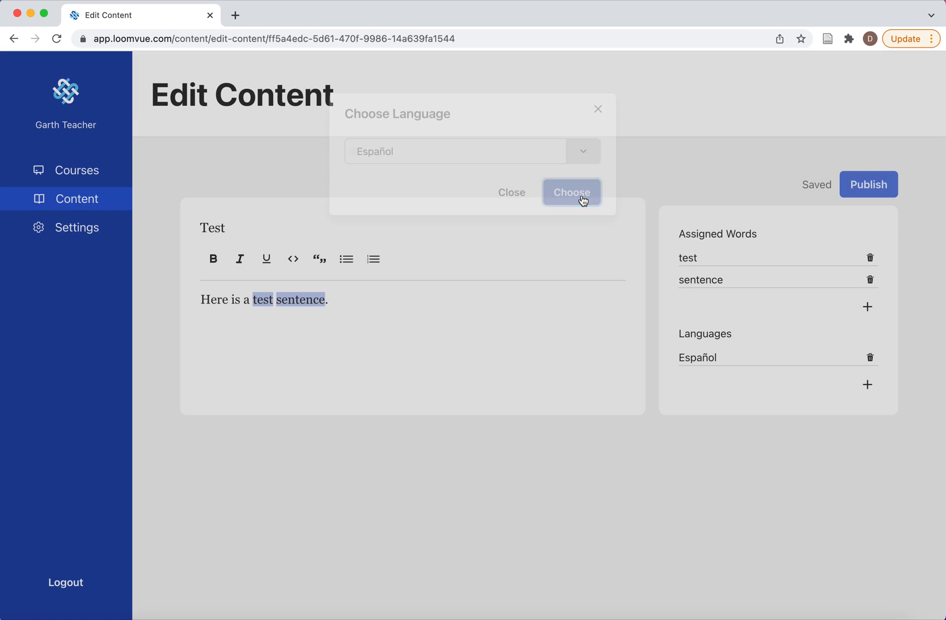
# Step: Publish the Test content item
pyautogui.click(873, 193)
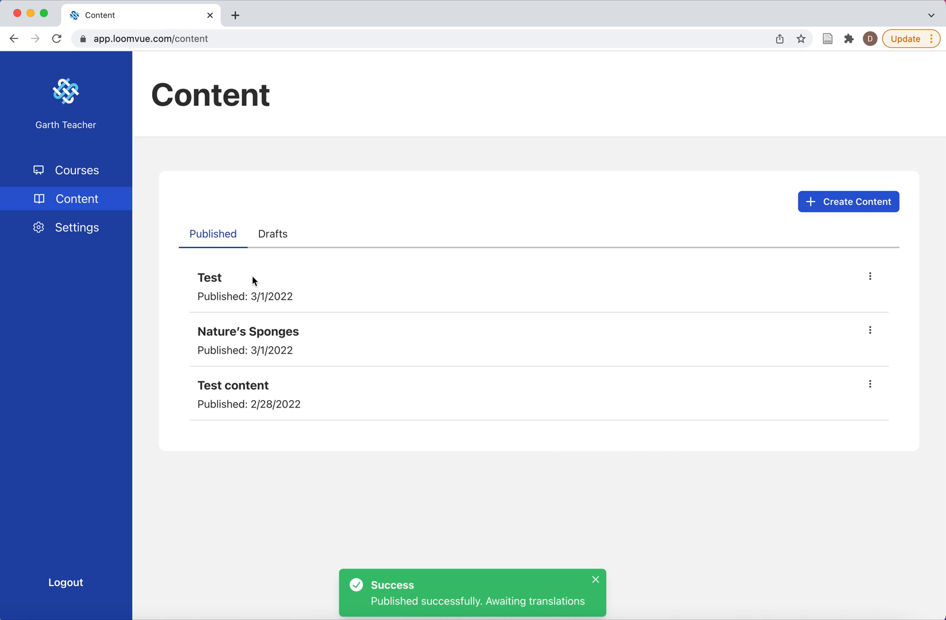
# Step: Create an assignment in WestEd Class 1 named "Test Assignment" that uses "Test content" as its content
pyautogui.click(92, 172)
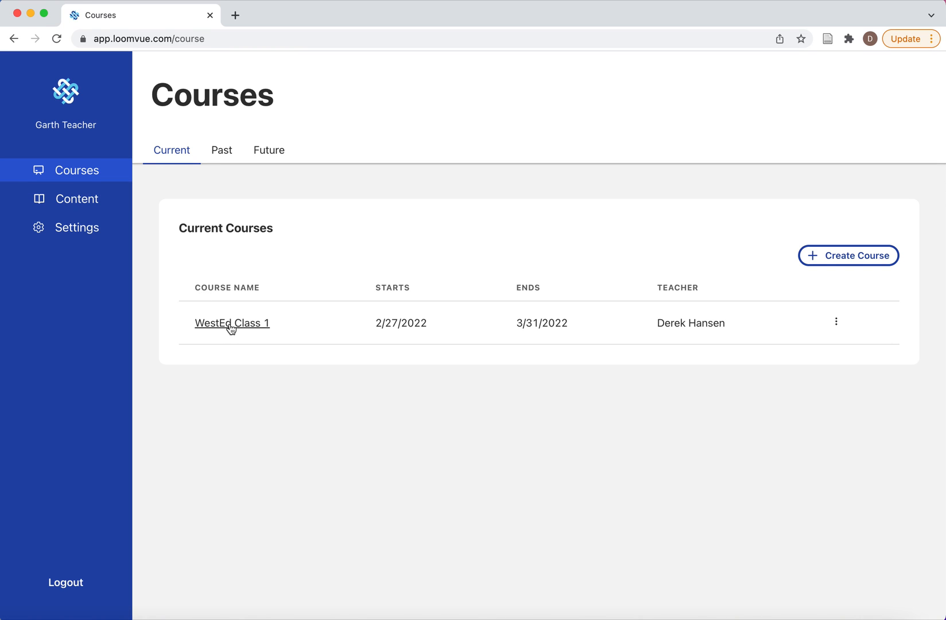
pyautogui.click(232, 323)
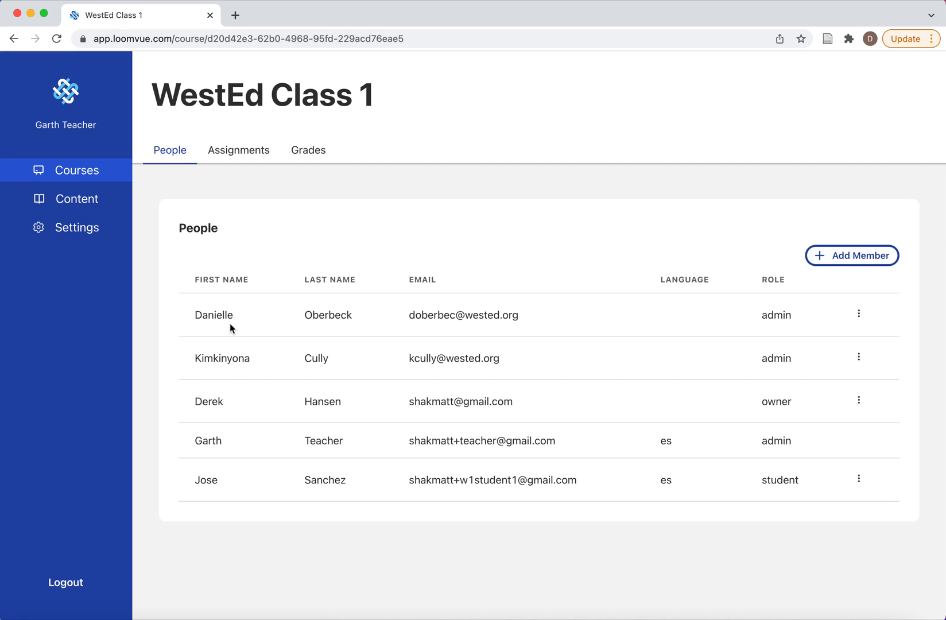
pyautogui.click(241, 152)
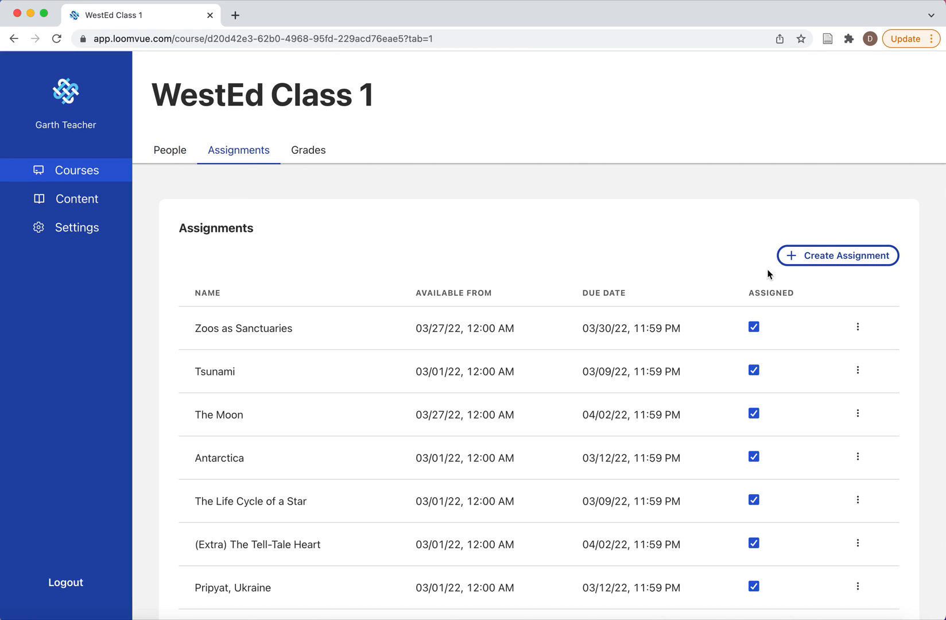
pyautogui.click(827, 260)
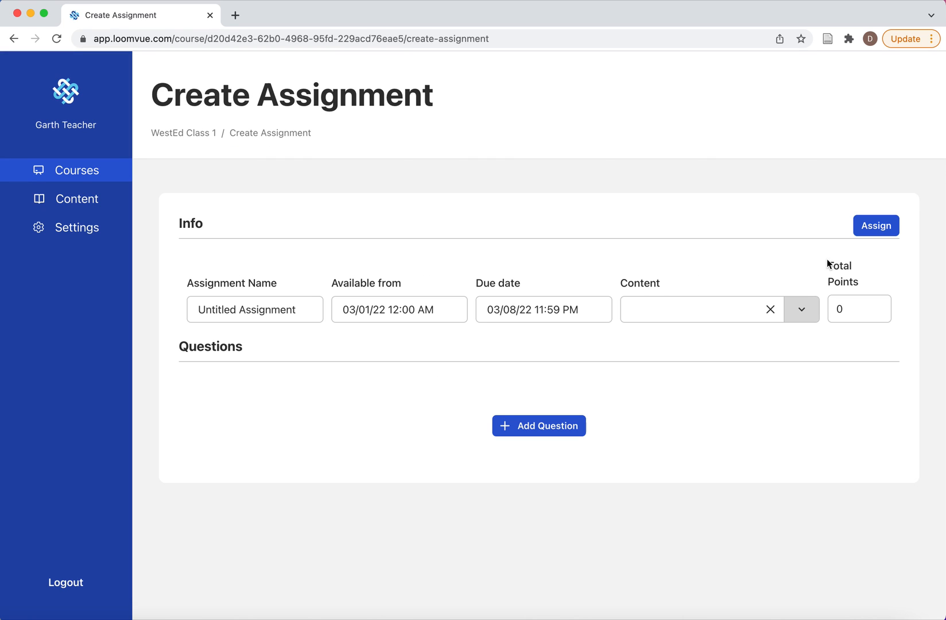
pyautogui.click(690, 312)
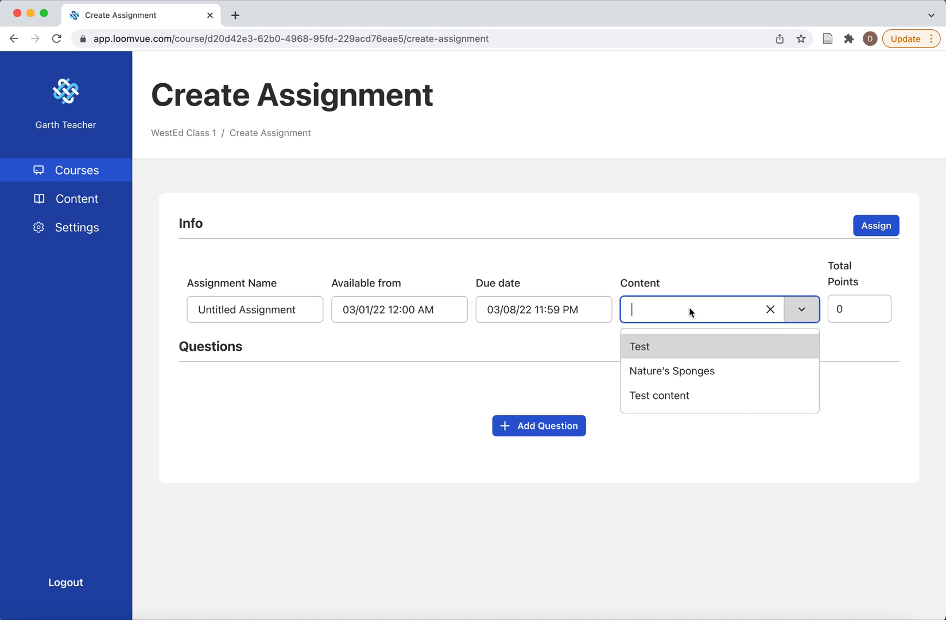
pyautogui.click(677, 393)
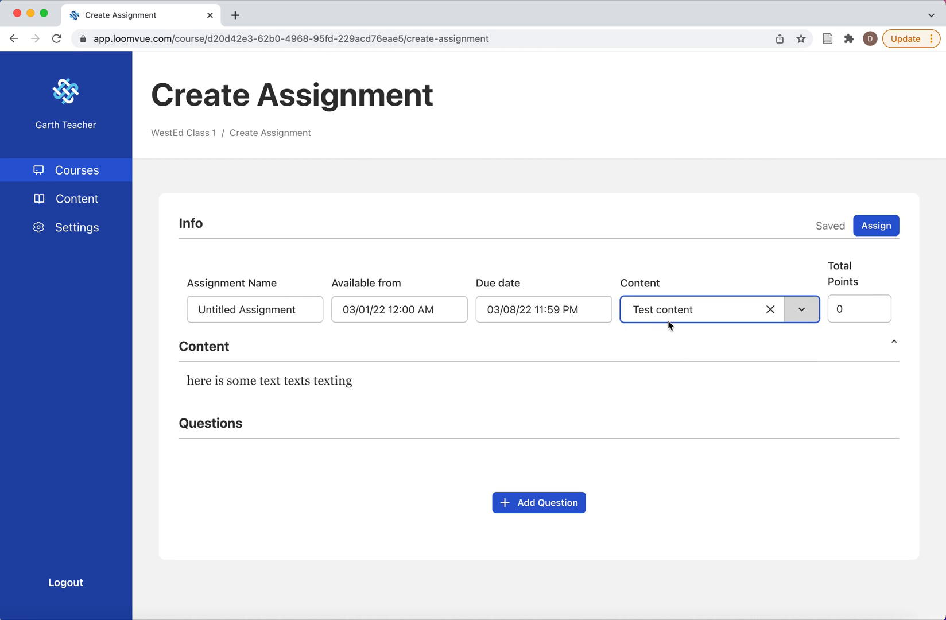
pyautogui.moveTo(308, 307); pyautogui.dragTo(160, 304)
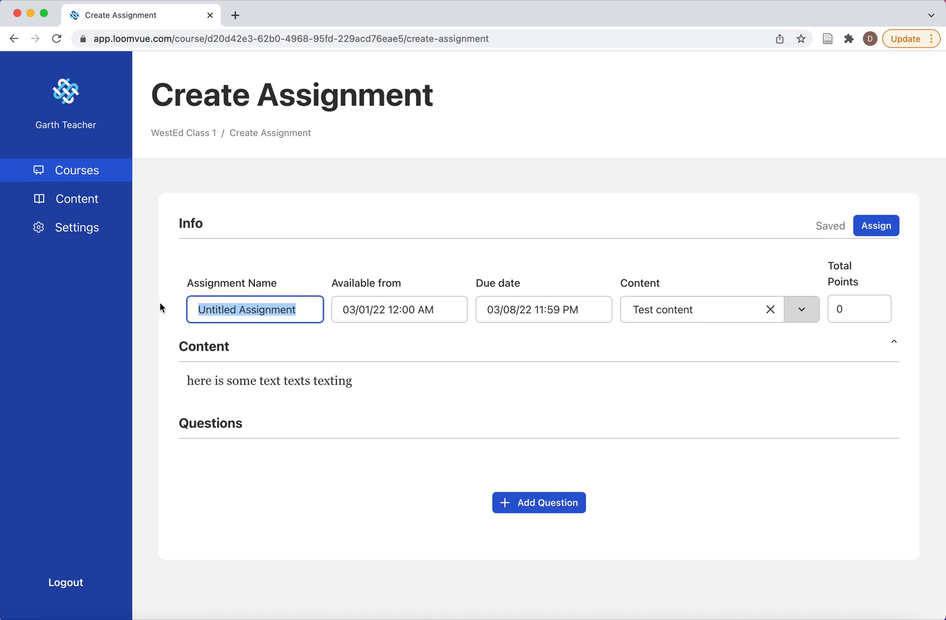
pyautogui.write('est Assignment')
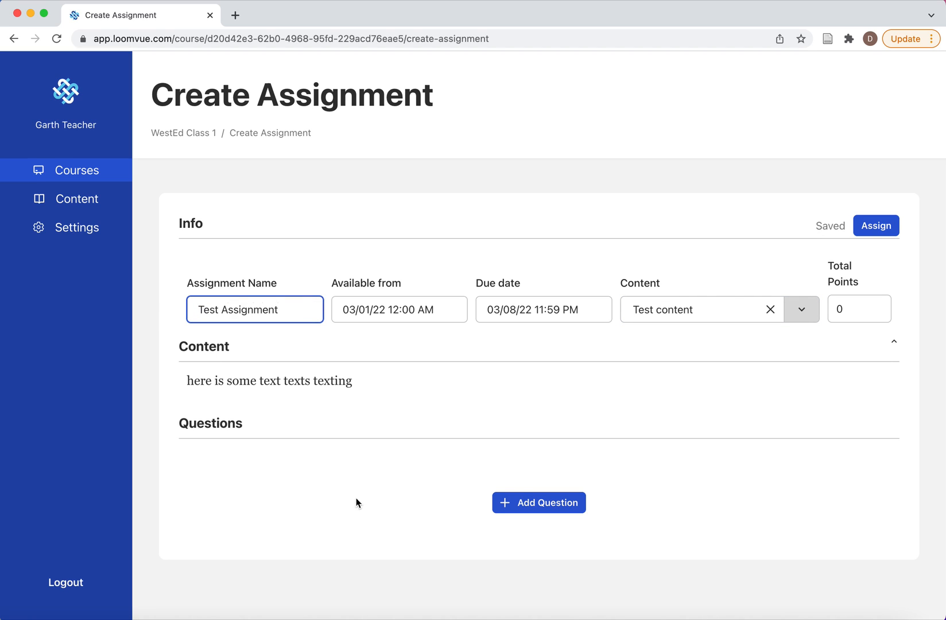
# Step: Add a multiple choice question titled "Q1" with the description "What is your name?"
pyautogui.click(539, 505)
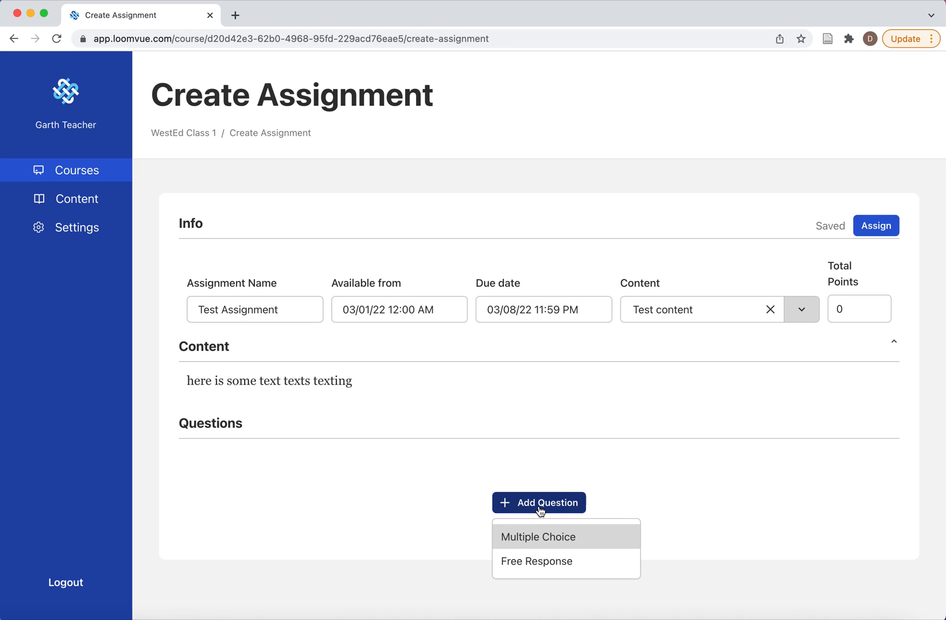
pyautogui.click(548, 535)
pyautogui.scroll(-5, 548, 532)
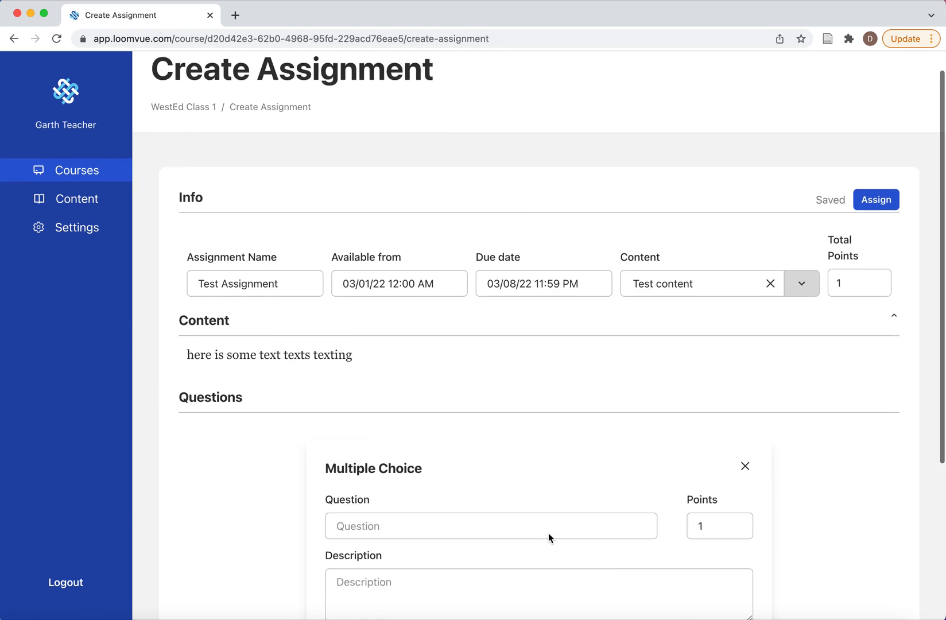
pyautogui.scroll(-1, 626, 411)
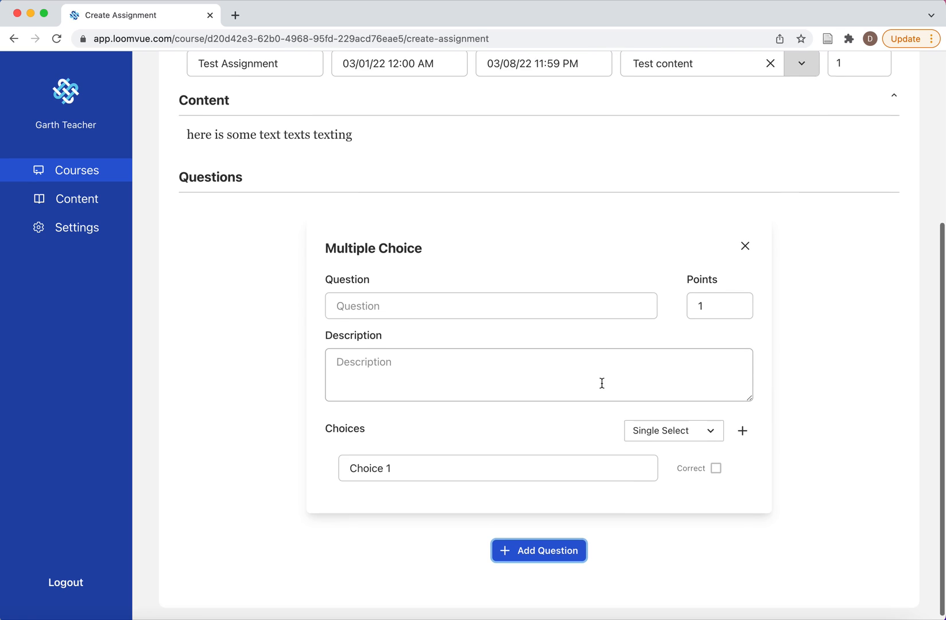
pyautogui.click(415, 292)
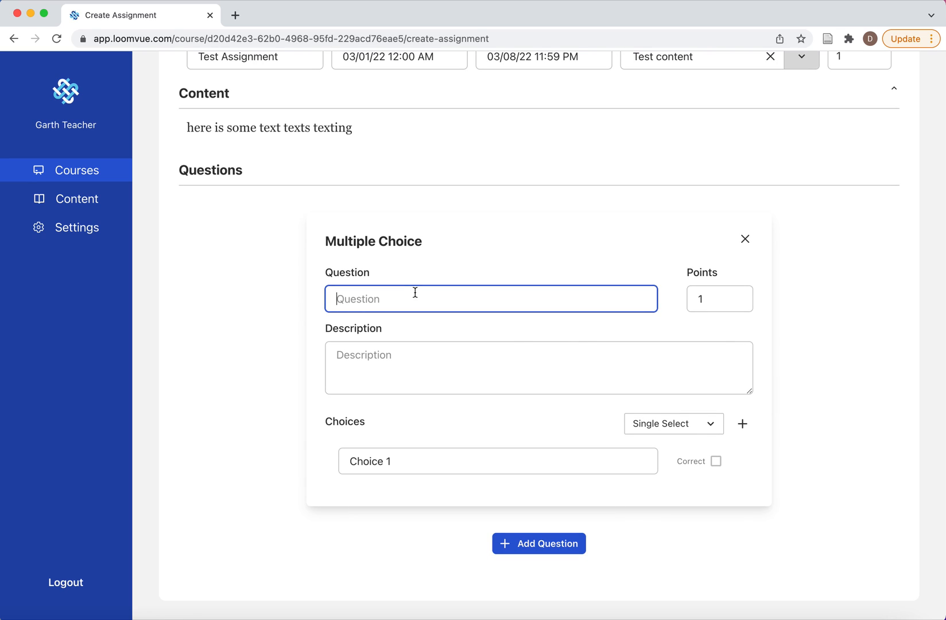
pyautogui.write('Q1')
pyautogui.click(417, 373)
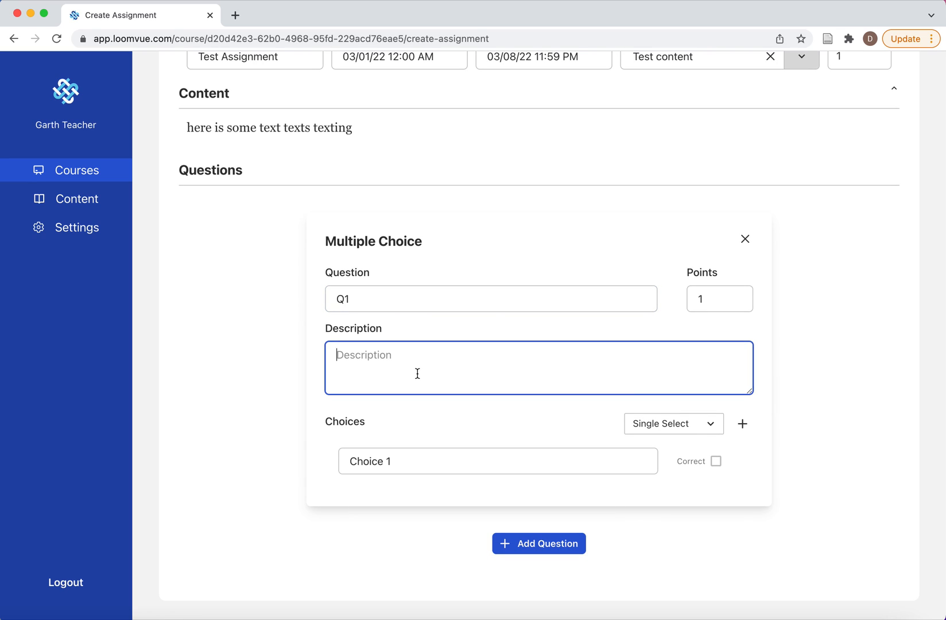
pyautogui.write('What is your name?')
# Step: Add three more answer choices to Q1 and keep its selection type as Single Select
pyautogui.click(742, 424)
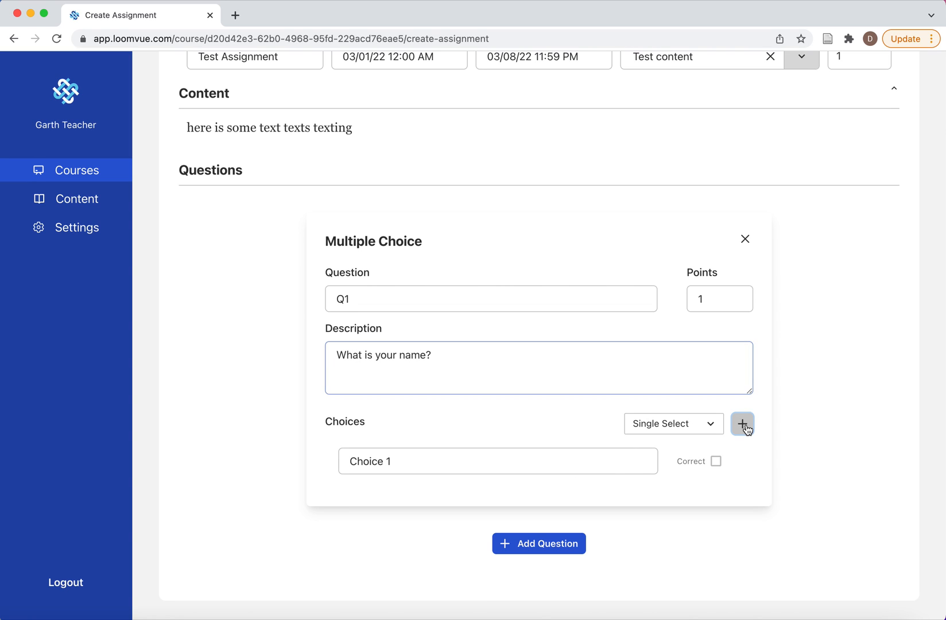
pyautogui.click(744, 426)
pyautogui.click(744, 426)
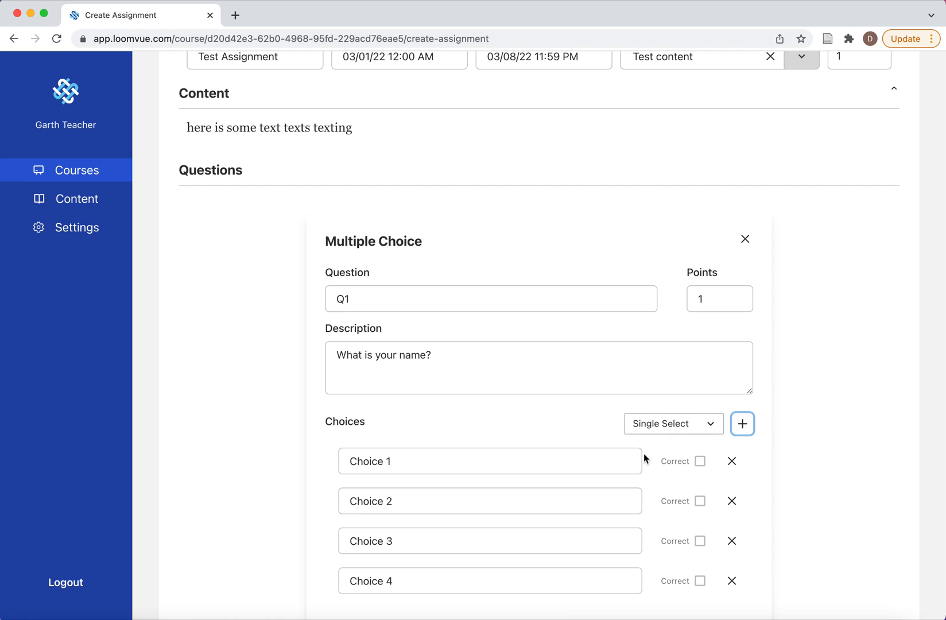
pyautogui.scroll(-3, 644, 453)
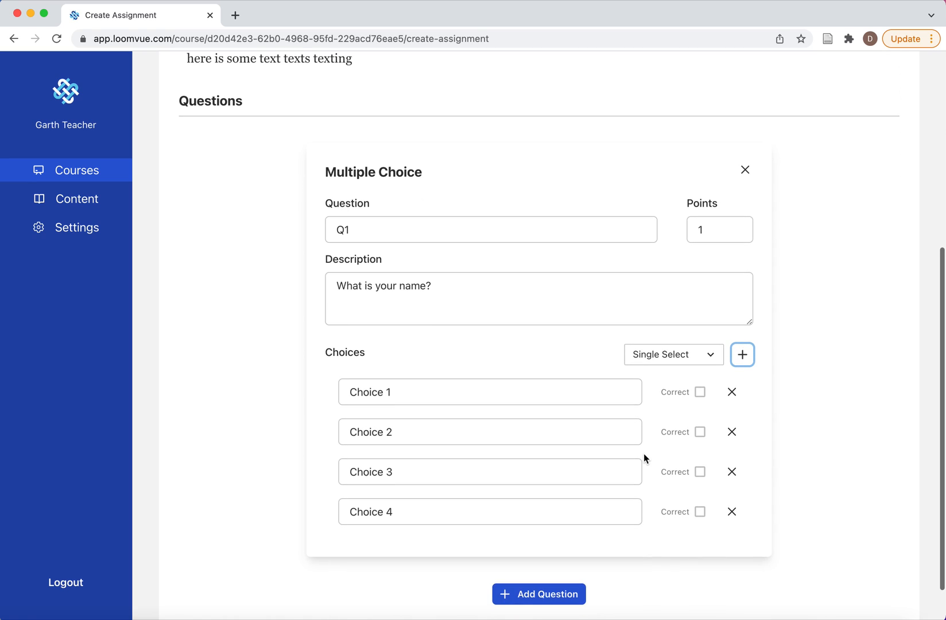
pyautogui.click(711, 357)
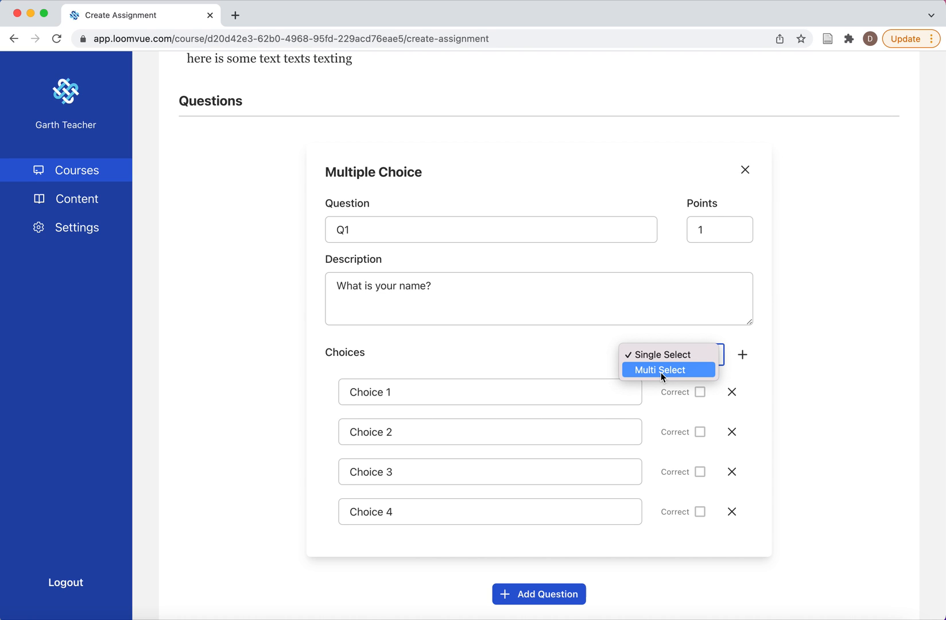
pyautogui.click(661, 355)
pyautogui.click(419, 394)
pyautogui.moveTo(418, 394); pyautogui.dragTo(286, 395)
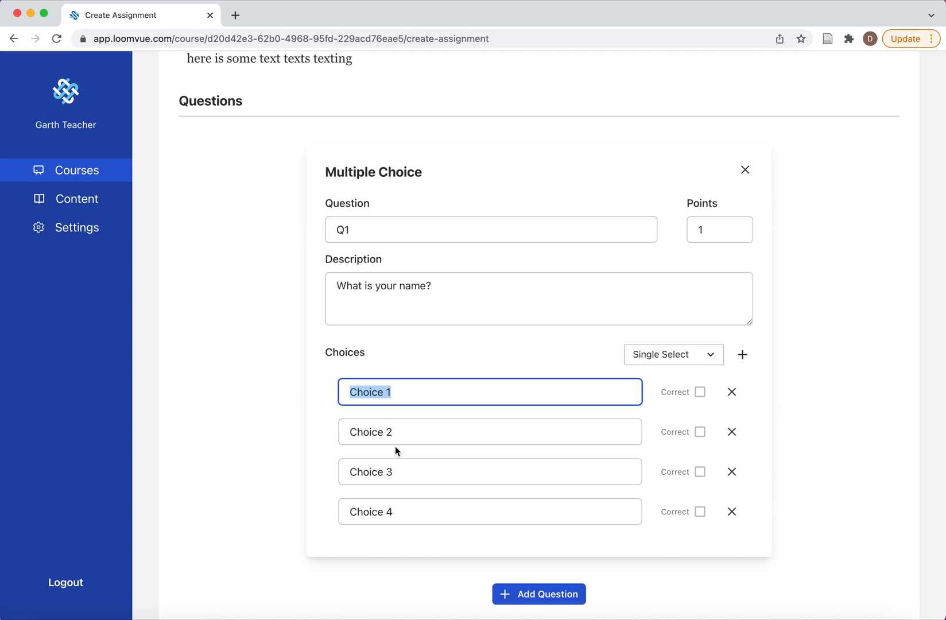
# Step: Add a free response question titled "Q2" with the description "Describe your home."
pyautogui.click(558, 598)
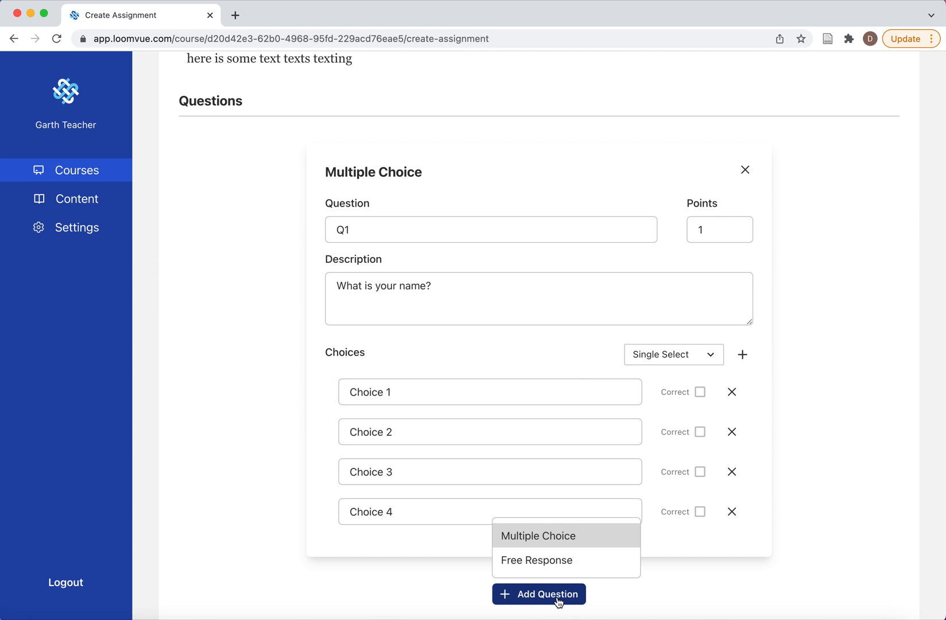
pyautogui.click(548, 569)
pyautogui.scroll(-5, 548, 572)
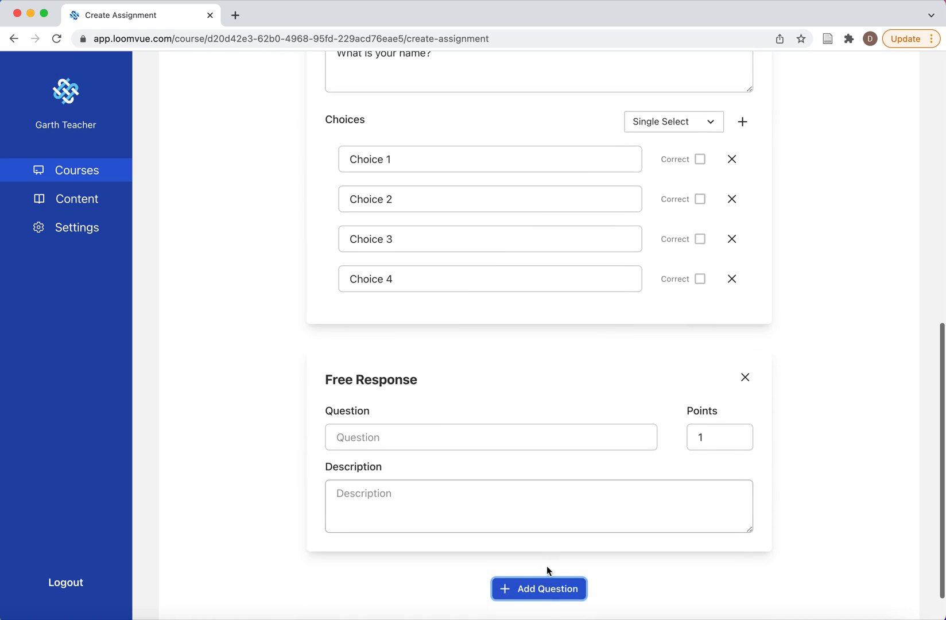
pyautogui.click(370, 387)
pyautogui.write('Q2')
pyautogui.click(365, 457)
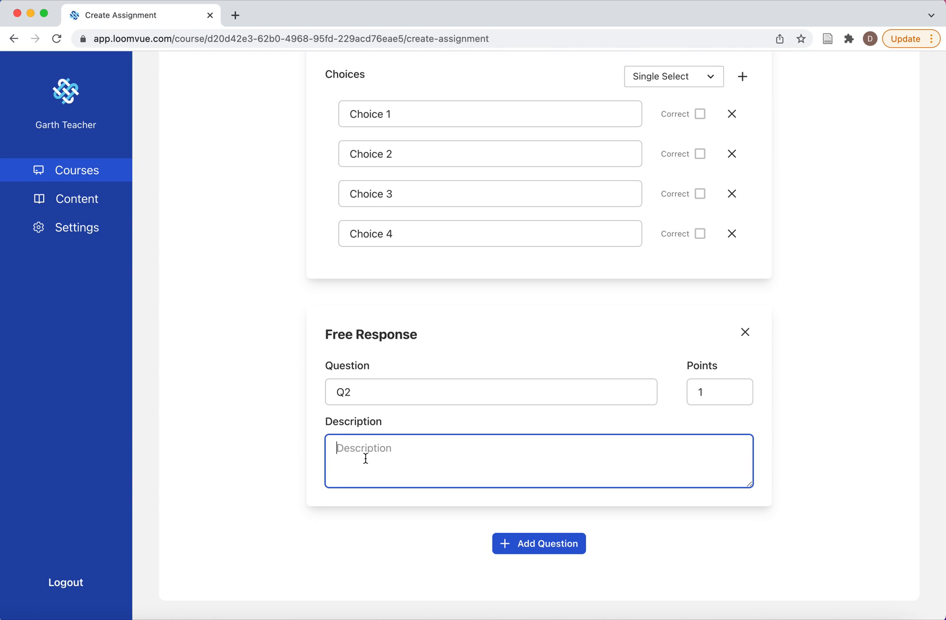
pyautogui.write('Describe you')
pyautogui.press('BackSpace')
pyautogui.press('BackSpace')
pyautogui.write('your home.')
# Step: Set the points to 4 for both the free response question Q2 and the multiple choice question Q1
pyautogui.doubleClick(707, 394)
pyautogui.write('4')
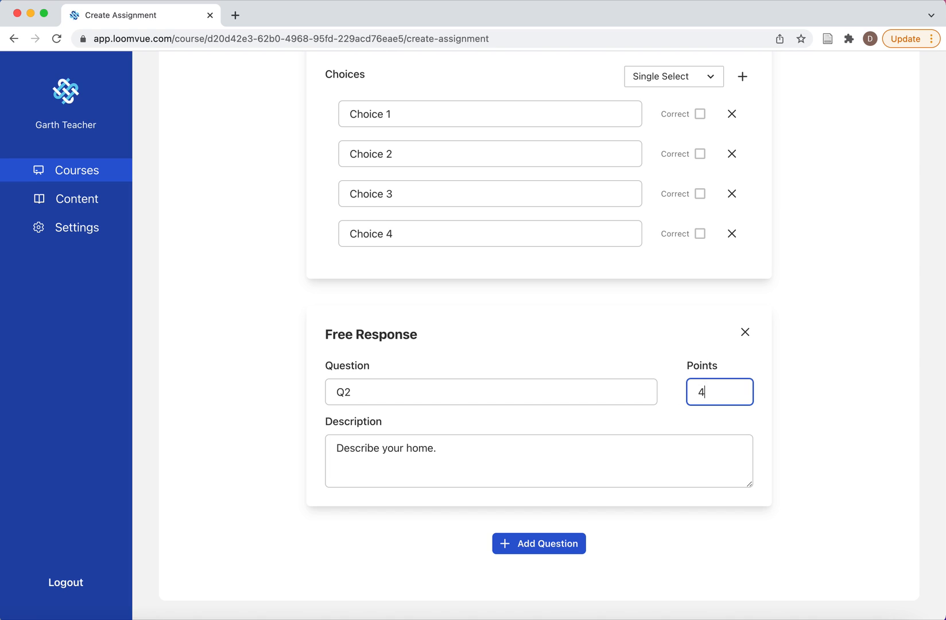
pyautogui.scroll(5, 672, 367)
pyautogui.doubleClick(709, 179)
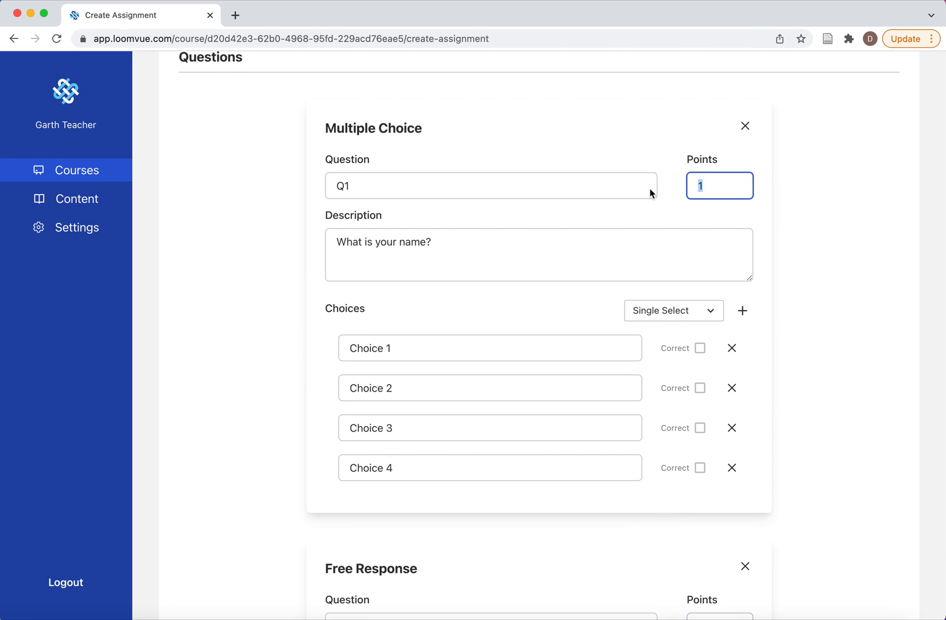
pyautogui.write('4')
pyautogui.scroll(4, 746, 260)
pyautogui.scroll(4, 746, 261)
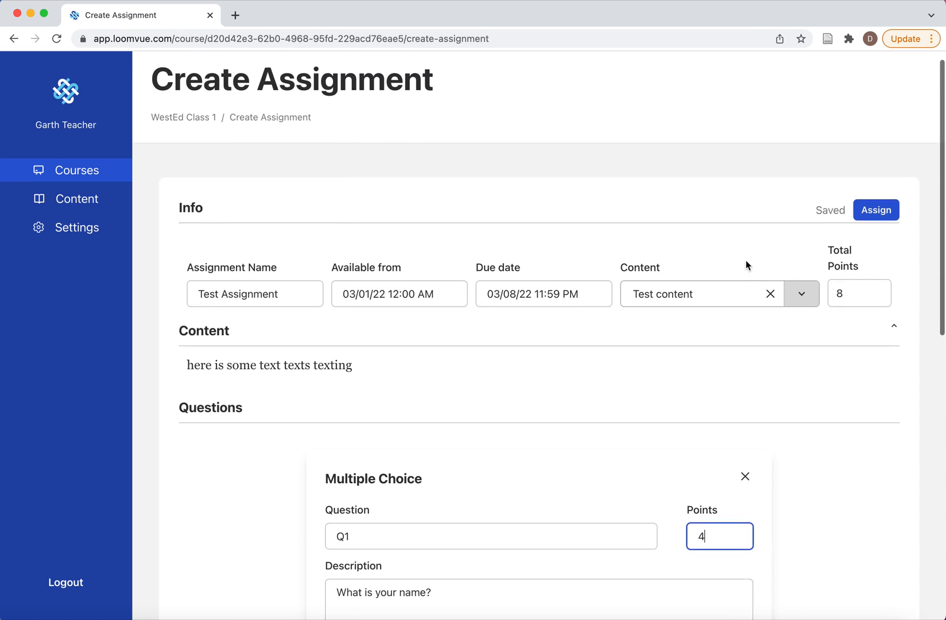
# Step: Check the option for selecting individual students and assign Test Assignment to everyone
pyautogui.click(873, 223)
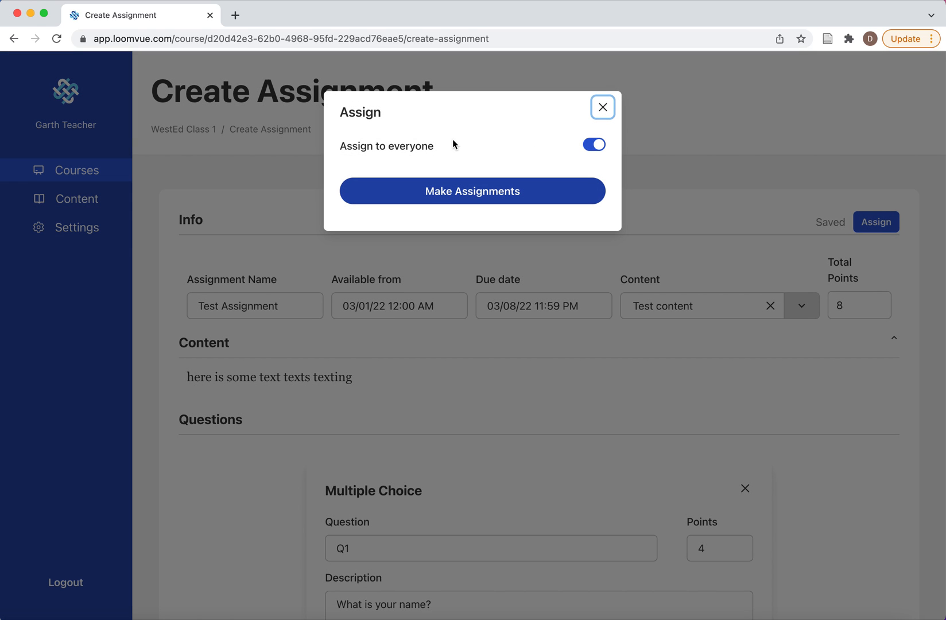
pyautogui.click(598, 147)
pyautogui.click(475, 217)
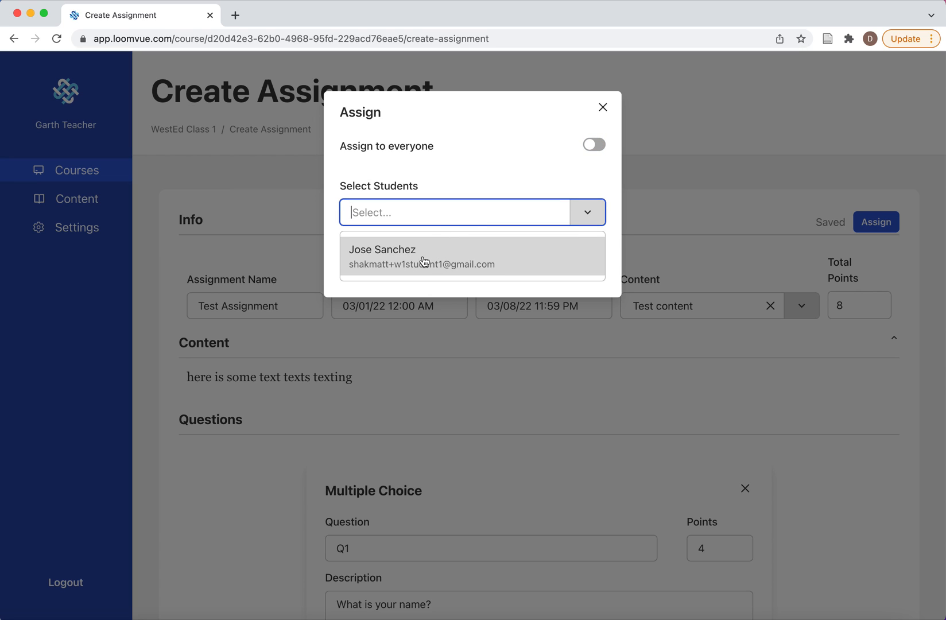
pyautogui.click(594, 147)
pyautogui.click(500, 195)
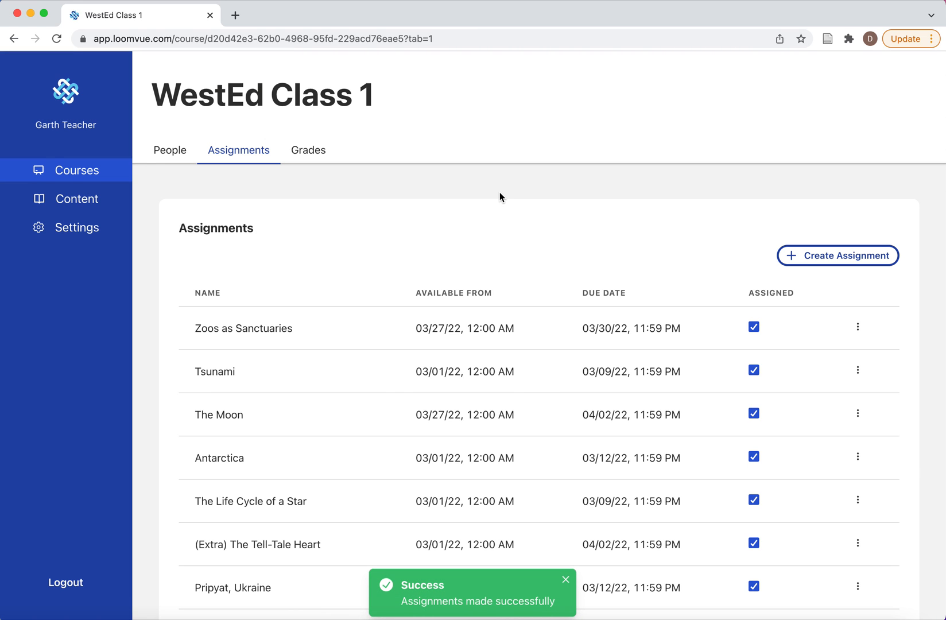
# Step: Try dark mode on and off in the account settings and return to the current courses list
pyautogui.click(90, 230)
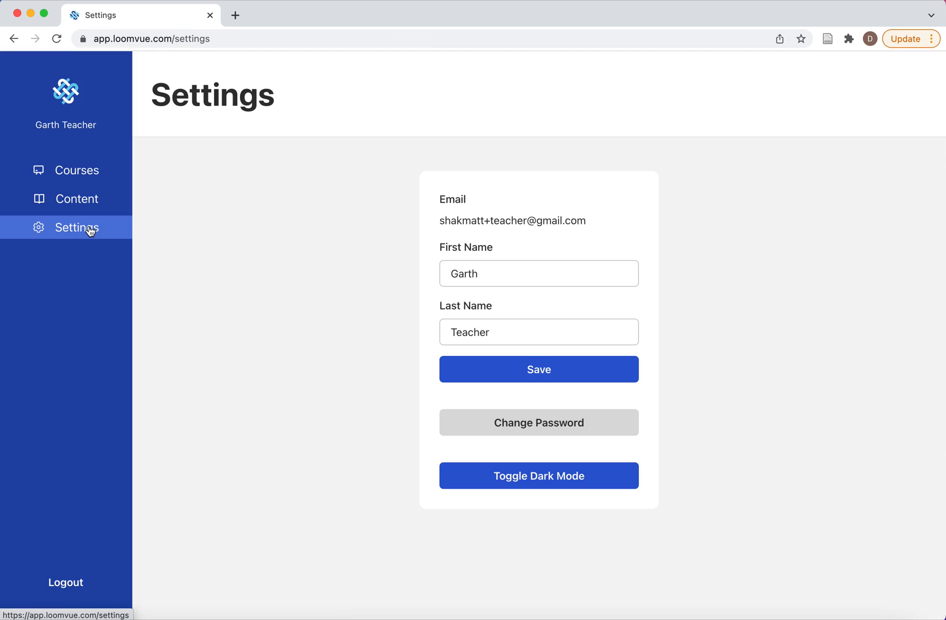
pyautogui.doubleClick(489, 279)
pyautogui.doubleClick(500, 334)
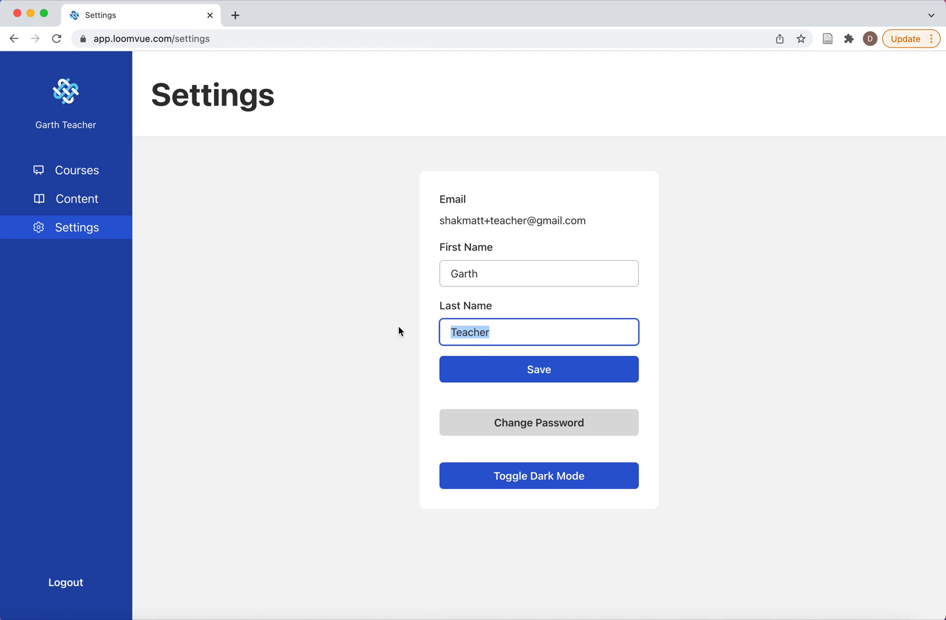
pyautogui.click(507, 472)
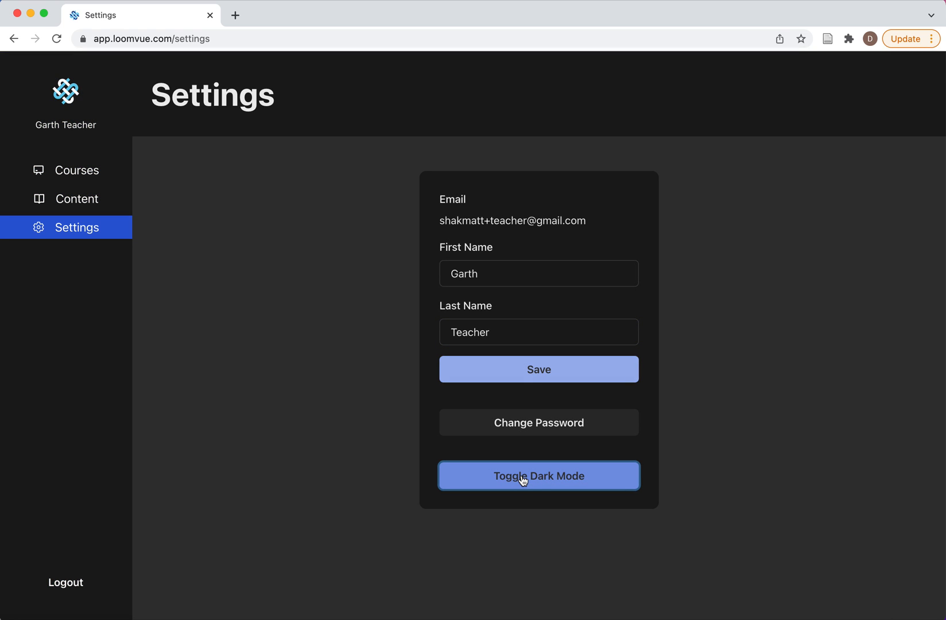
pyautogui.click(522, 479)
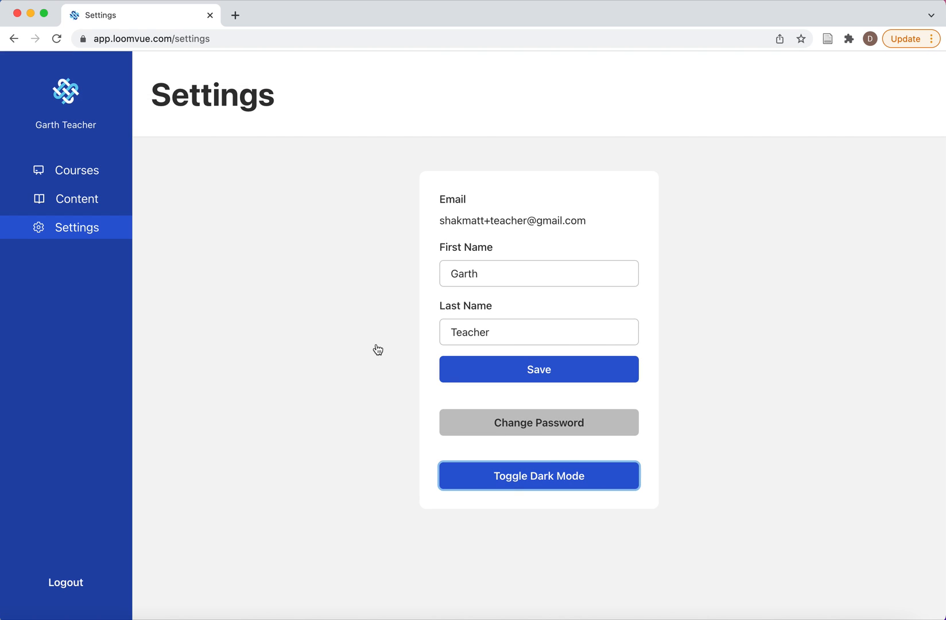
pyautogui.click(81, 179)
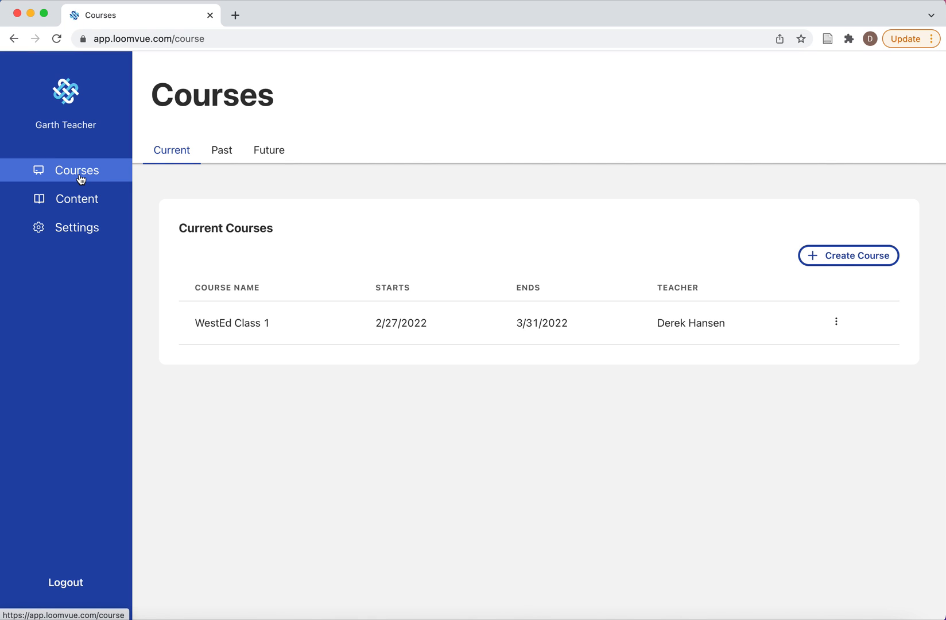